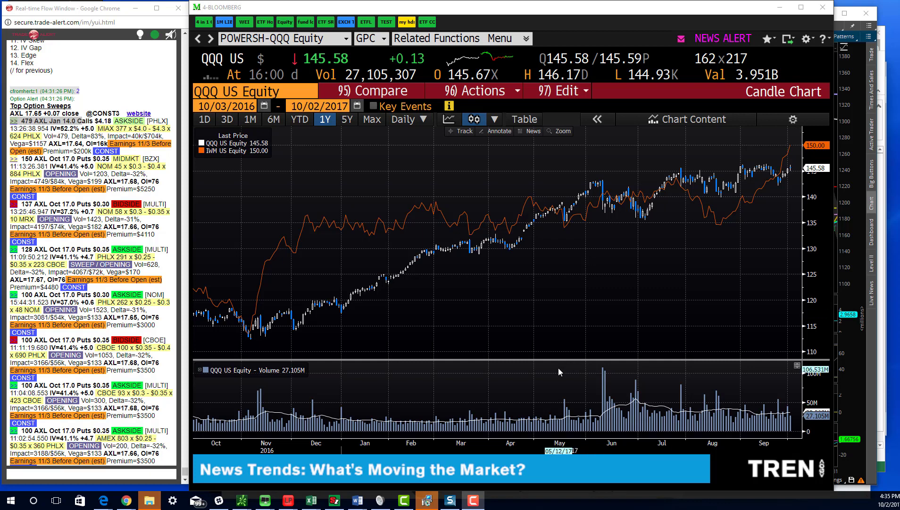
Enlarge the QQQ-versus-IWM price chart in Bloomberg by shrinking the volume pane below it.
left_click_drag(559, 359, 558, 407)
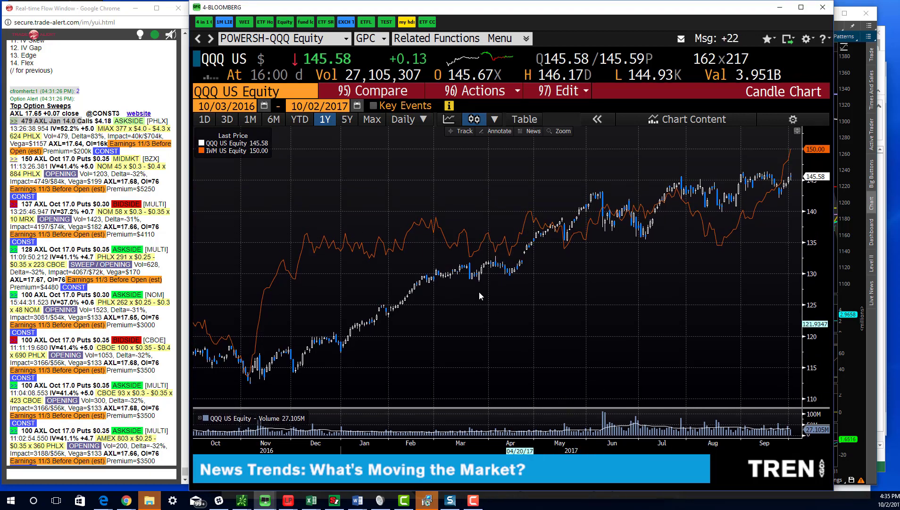
mouse_move(398, 248)
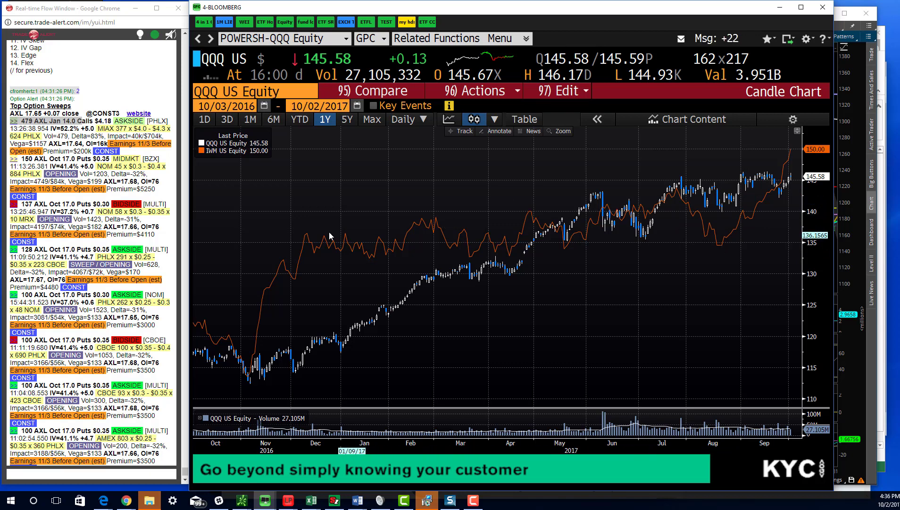
mouse_move(724, 249)
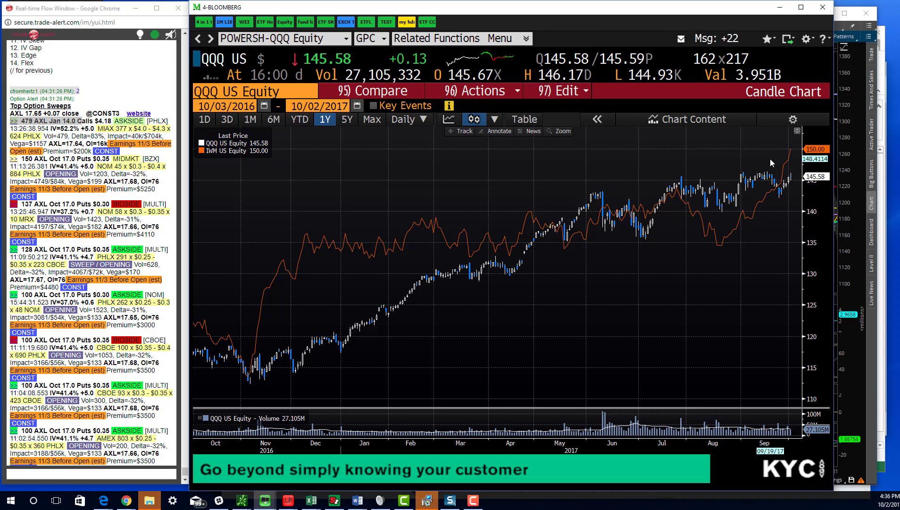
Bring the thinkorswim chart forward and load IWM in place of /ES.
left_click_drag(596, 11, 601, 31)
left_click(599, 14)
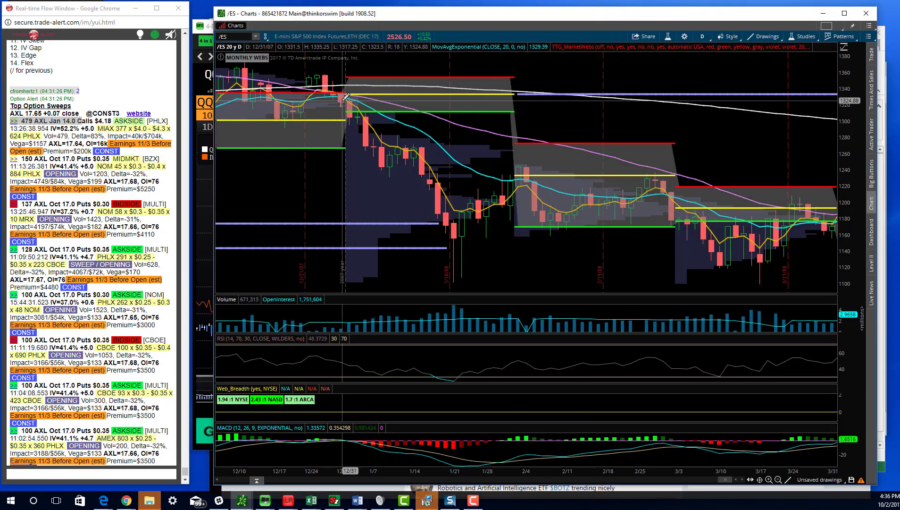
left_click(220, 37)
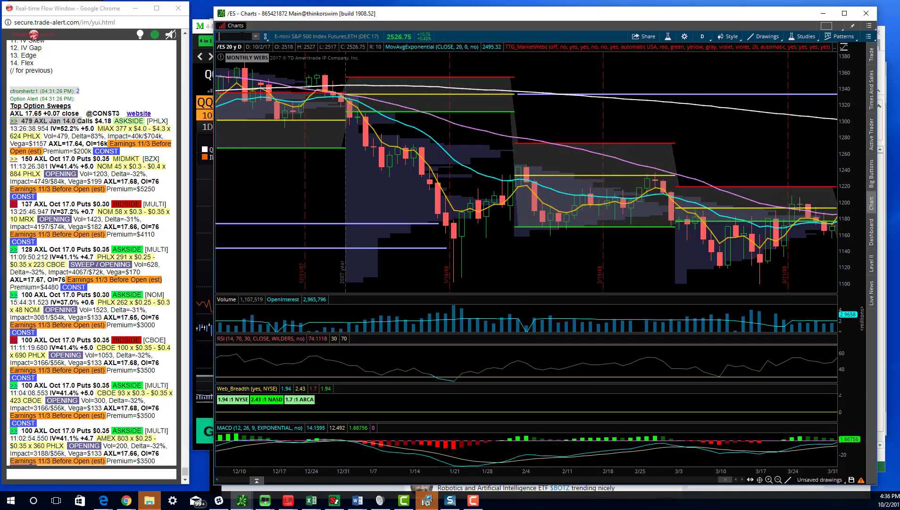
type("IWM")
key("Return")
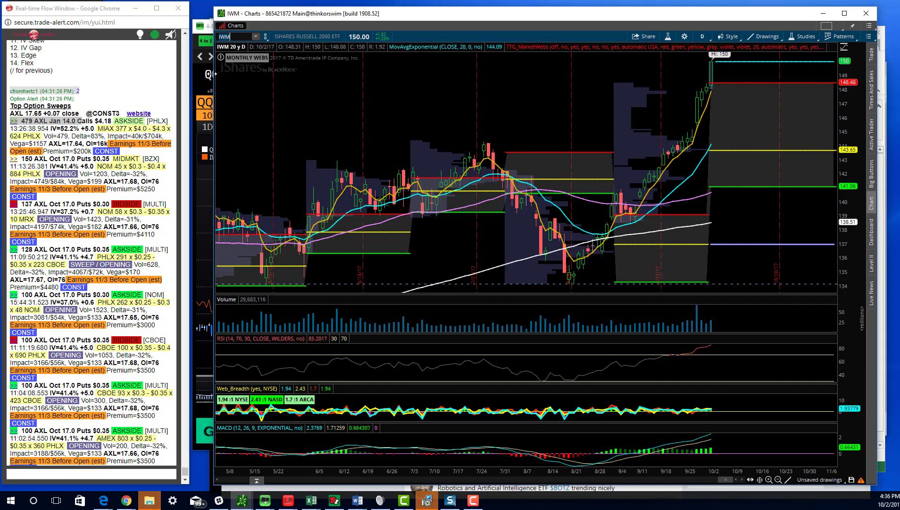
Widen the chart window on both sides and move it up.
left_click_drag(214, 69, 198, 69)
left_click_drag(682, 15, 677, 10)
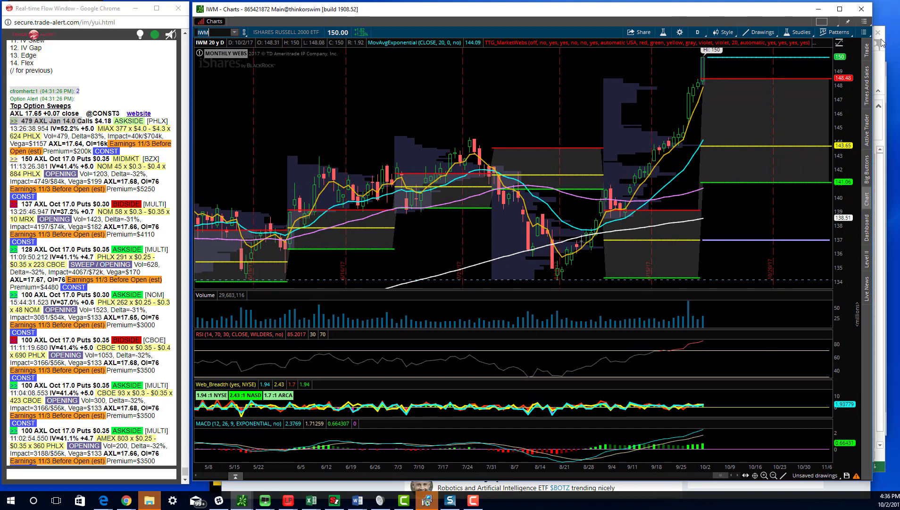
left_click_drag(872, 47, 896, 44)
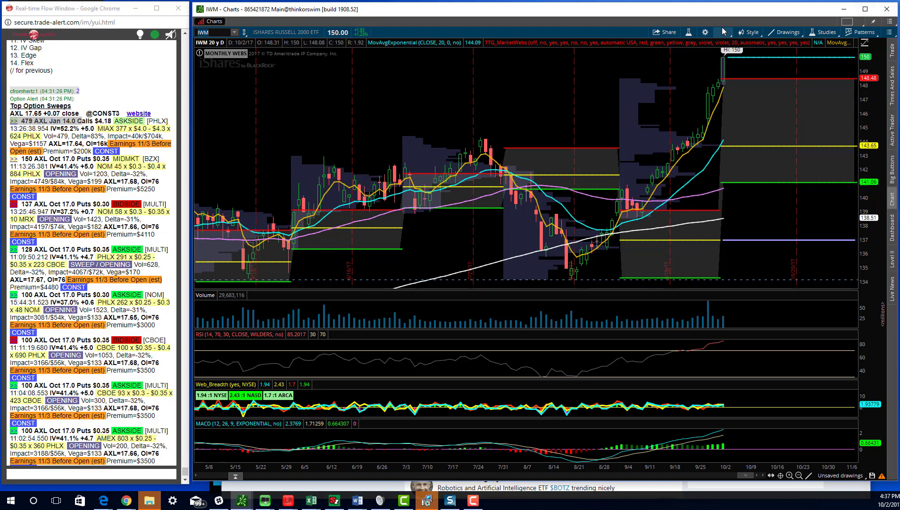
Load the XBI SPDR S&P Biotech ETF chart in place of IWM.
left_click_drag(724, 11, 724, 21)
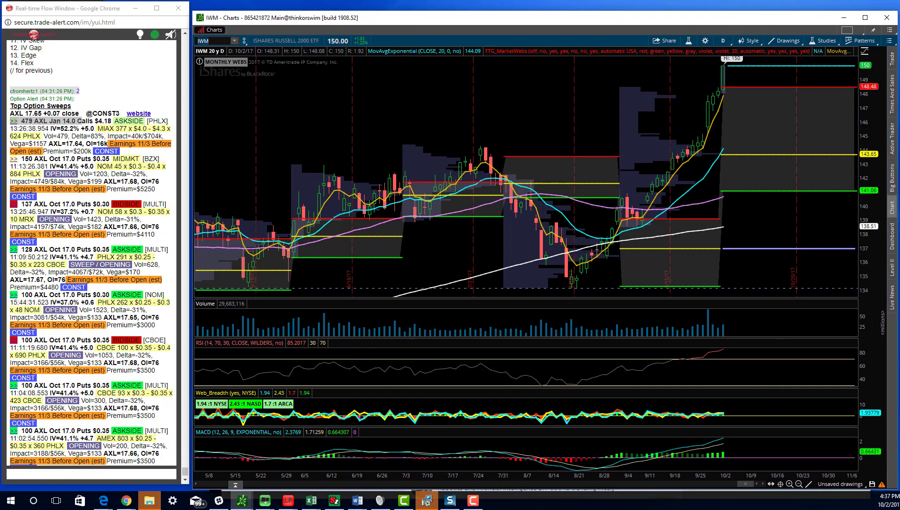
key("alt+Tab")
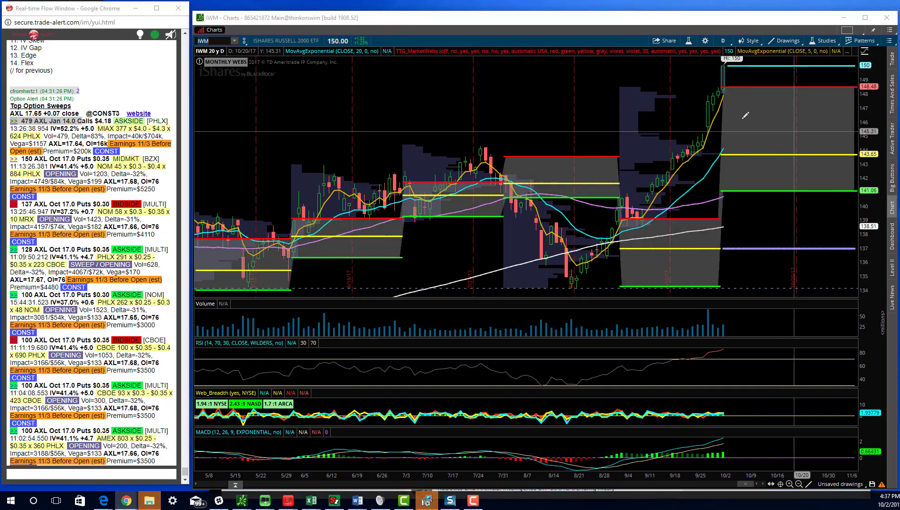
key("alt+Tab")
key("BackSpace")
type("XBI")
key("Return")
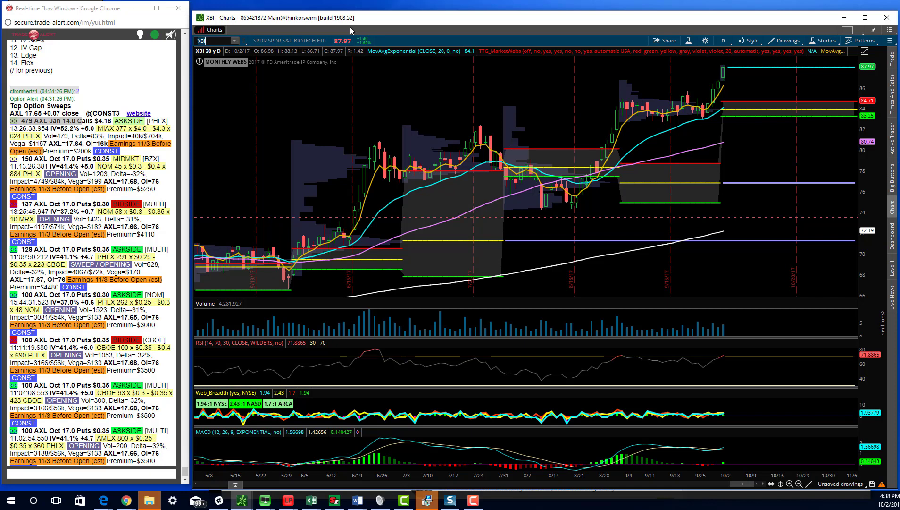
Chart IBB, then return to the XBI chart.
key("BackSpace")
key("BackSpace")
key("BackSpace")
type("IBB")
key("Return")
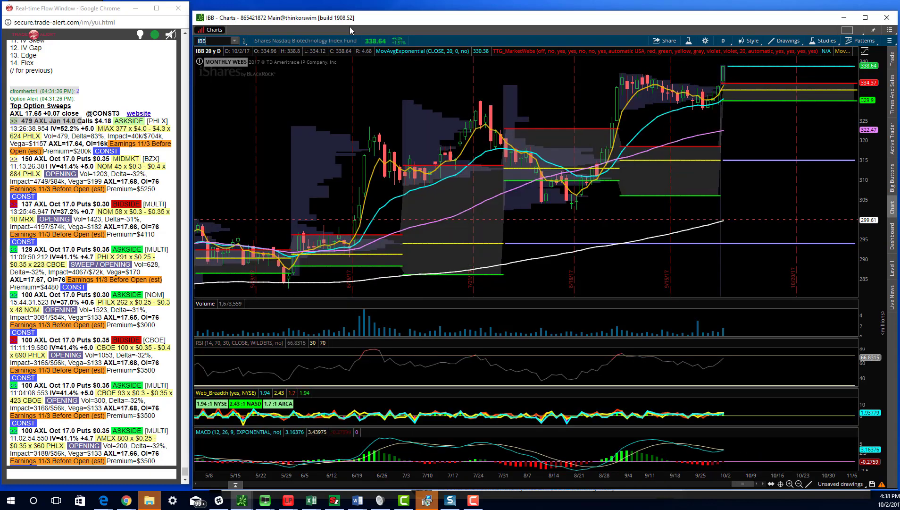
key("BackSpace")
key("BackSpace")
key("BackSpace")
type("XBI")
key("Return")
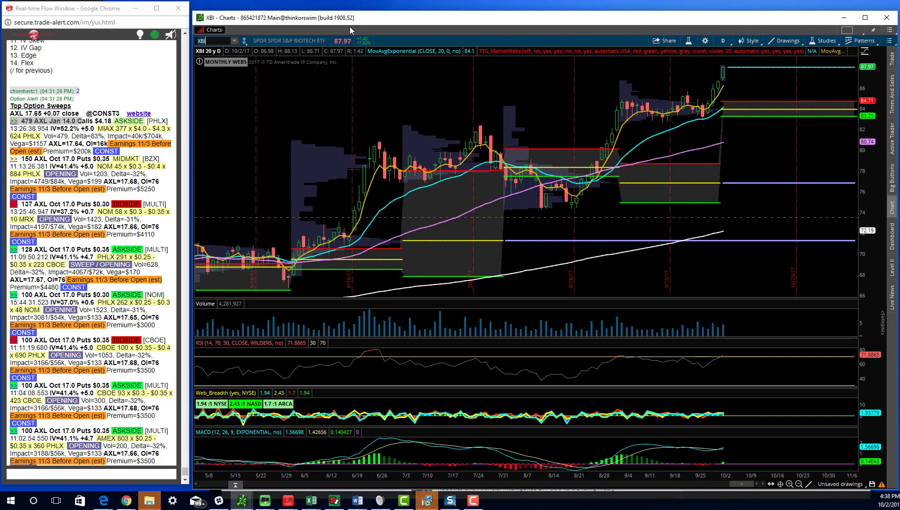
Chart XLV health care, then Gilead Sciences (GILD).
key("BackSpace")
key("BackSpace")
key("BackSpace")
type("XLV")
key("Return")
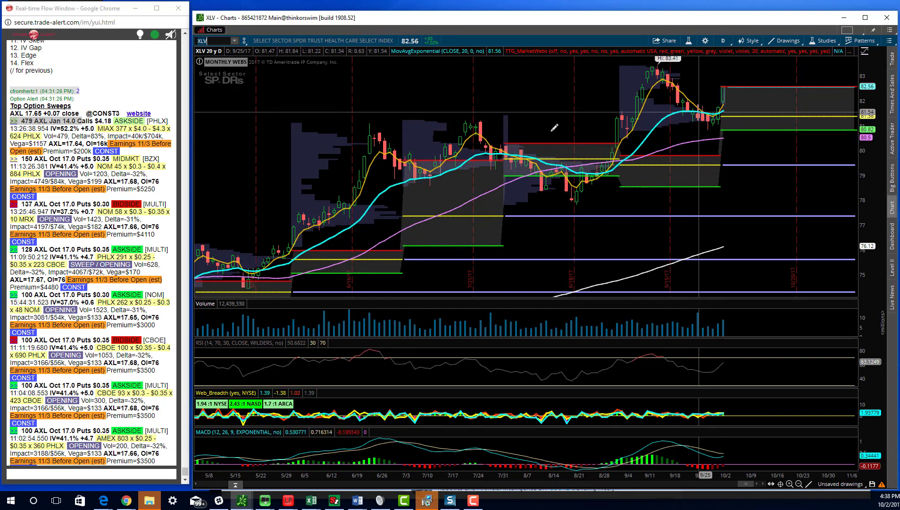
mouse_move(208, 51)
type("GILD")
key("Return")
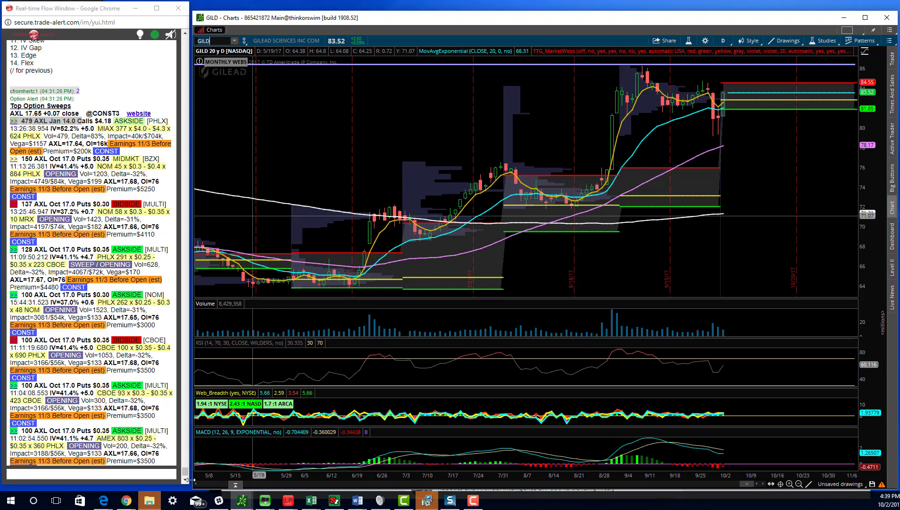
mouse_move(359, 503)
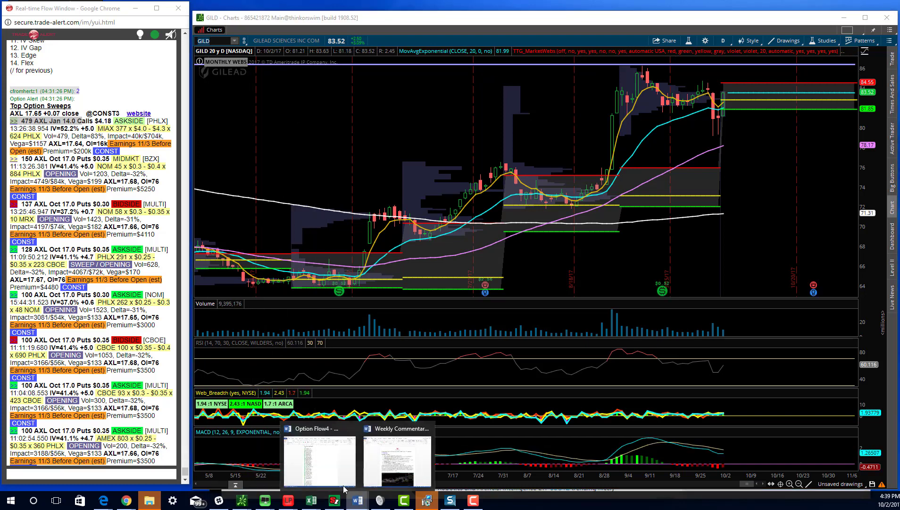
left_click(329, 460)
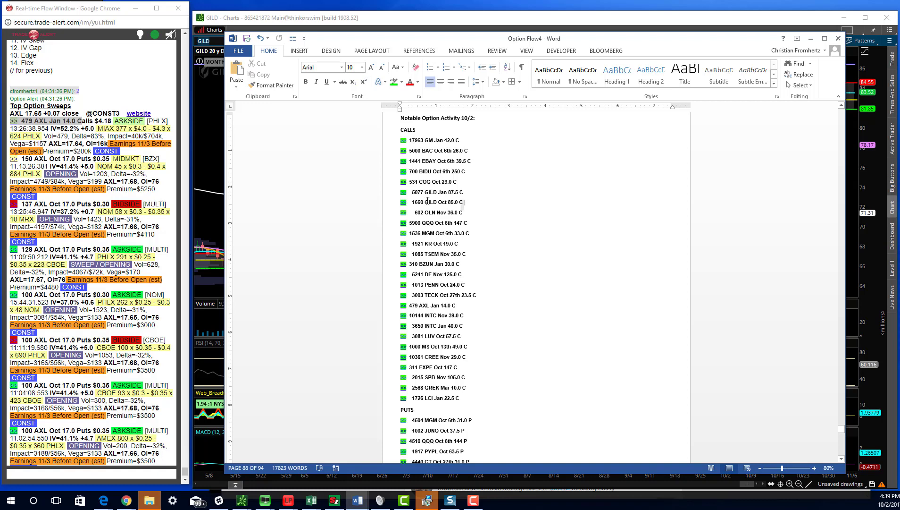
left_click_drag(463, 202, 400, 192)
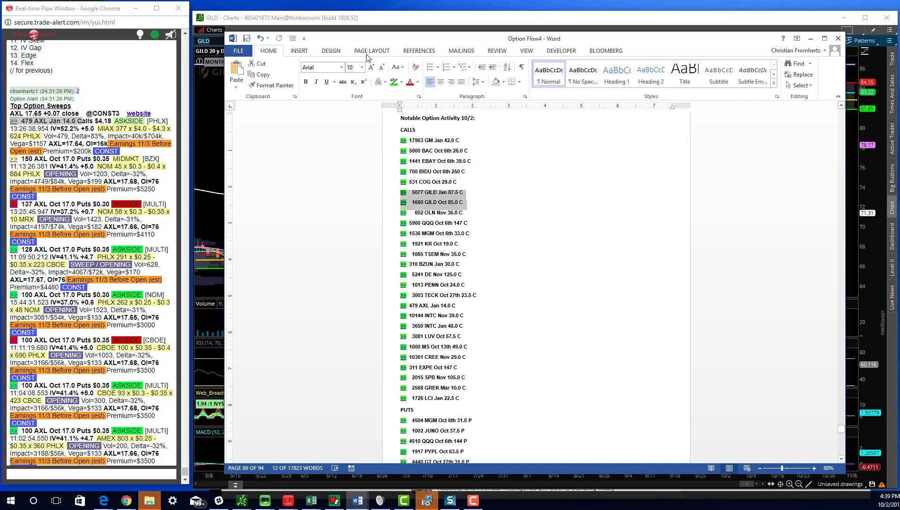
left_click(361, 11)
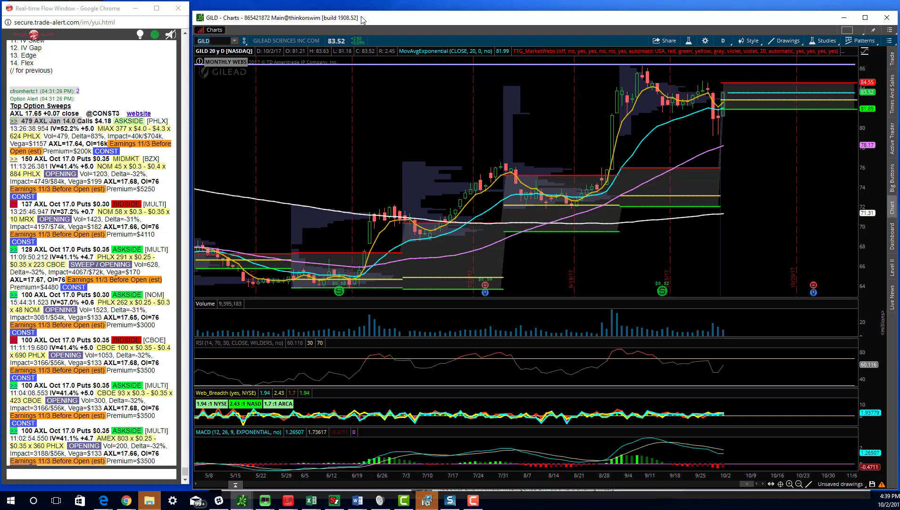
Chart PFE, then Bristol-Myers Squibb (BMY).
type("PFE")
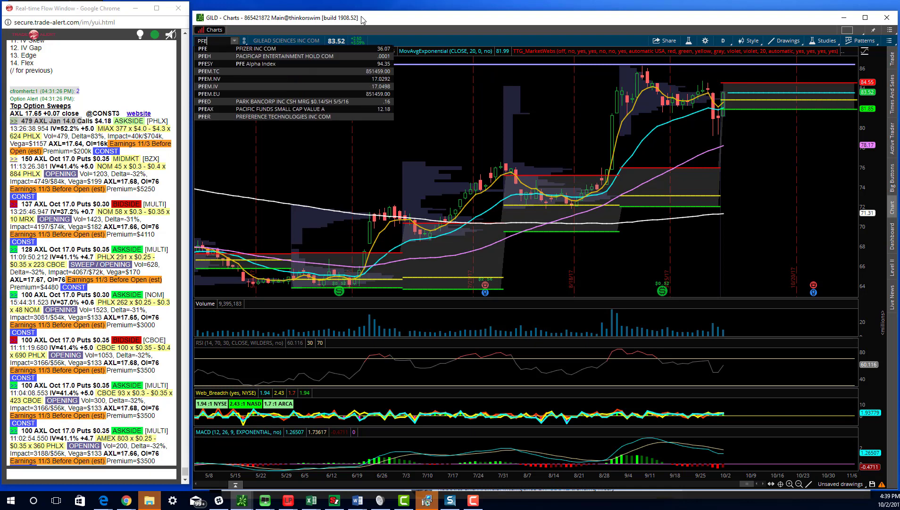
key("Return")
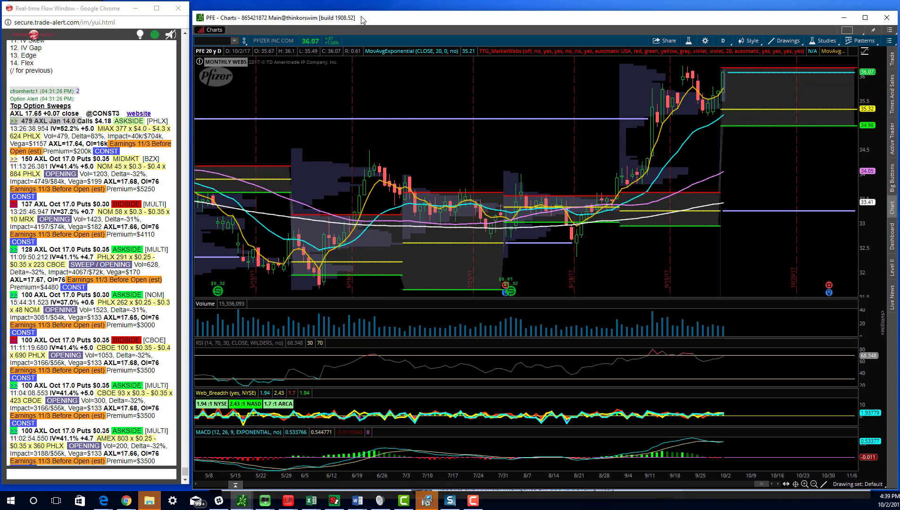
type("BMY")
key("Return")
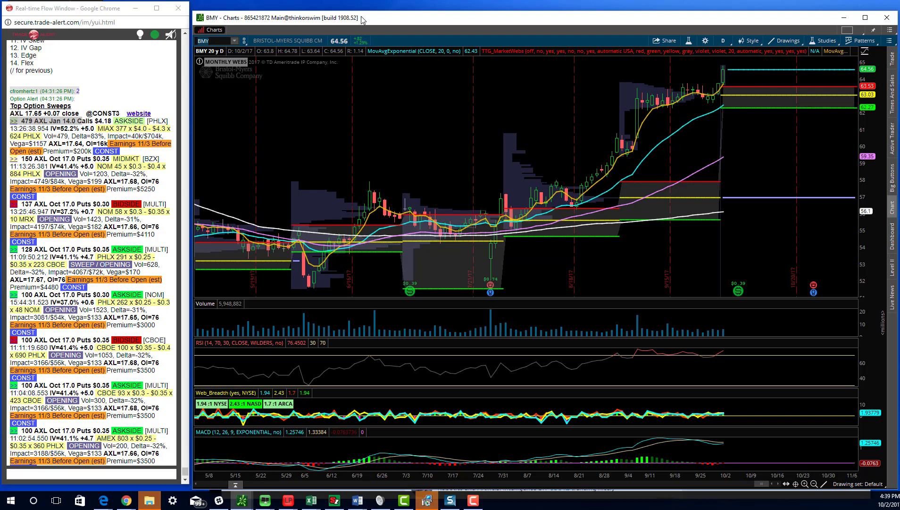
Chart XME, then the VanEck Vectors Steel ETF (SLX).
type("XME")
key("Return")
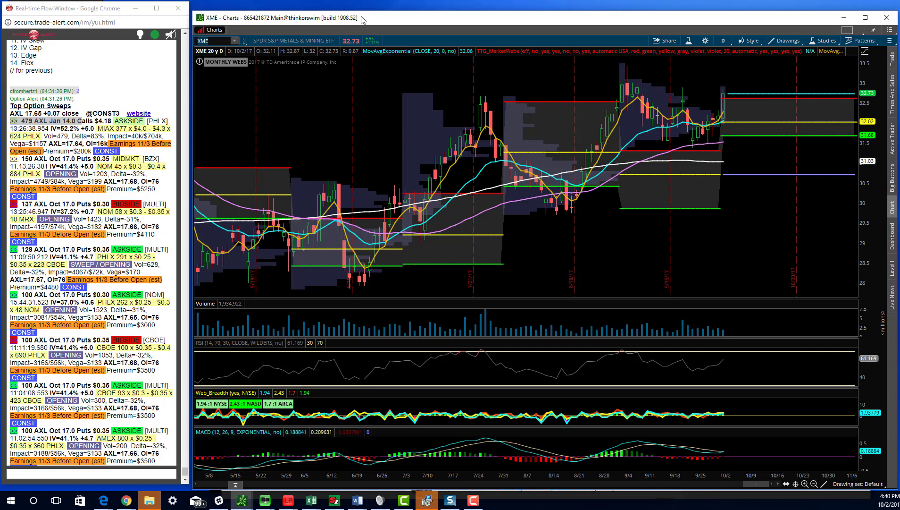
type("SLX")
key("Return")
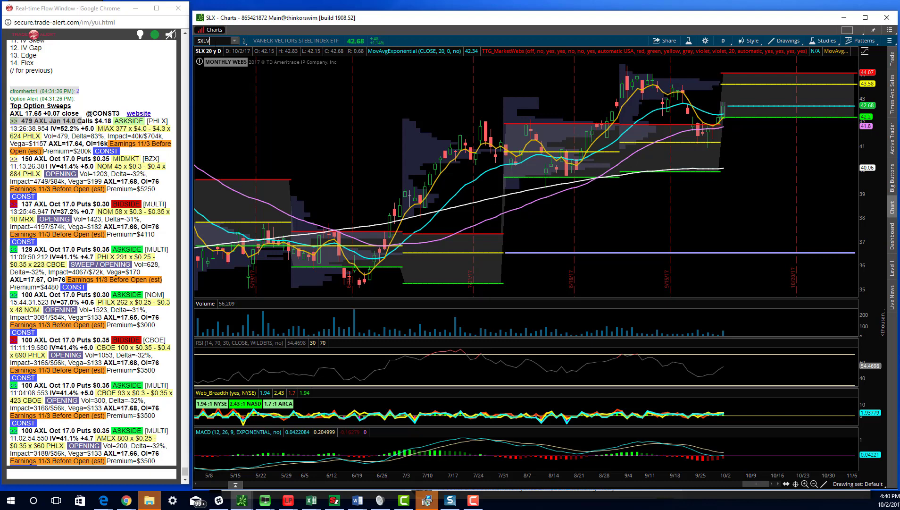
Chart the XLB materials sector, then the ITB iShares US Home Construction ETF.
key("BackSpace")
key("Return")
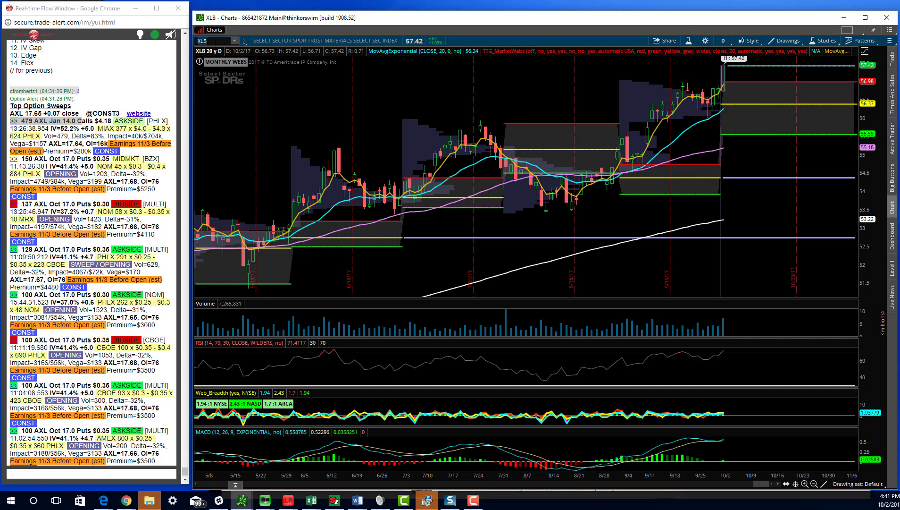
key("BackSpace")
type("ITB")
key("Return")
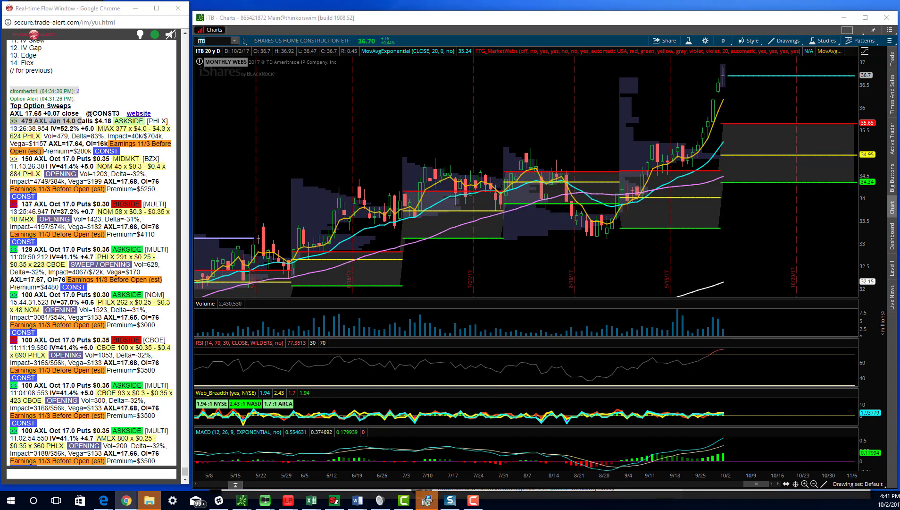
Load the /CL Nov 17 light sweet crude oil futures chart.
left_click(213, 42)
type("/CL")
key("Return")
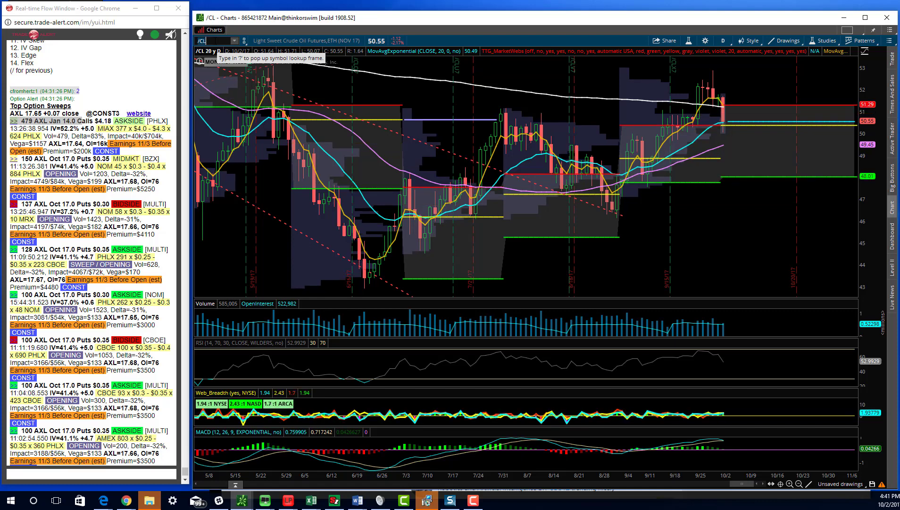
Chart XLE, the Select Sector SPDR Energy ETF.
type("XLE")
key("Return")
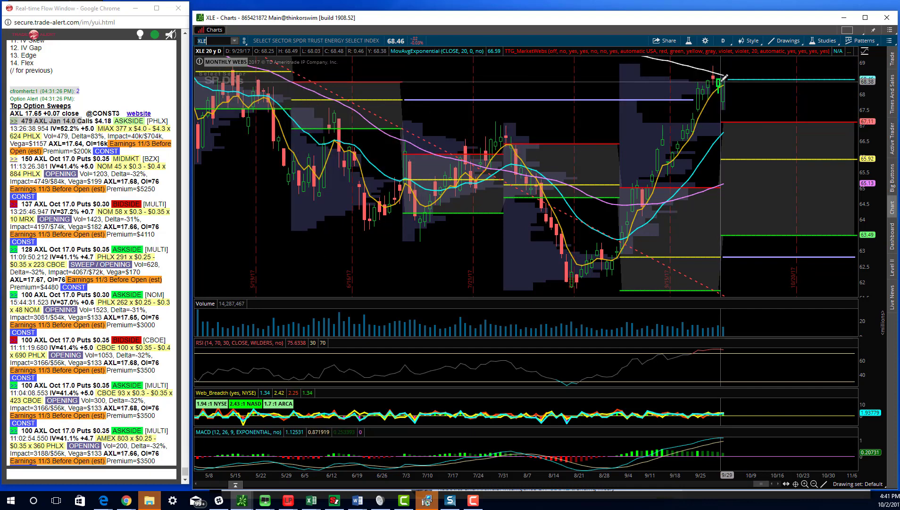
Enter the Apache Corp (APA) ticker as the next chart symbol.
type("AAP")
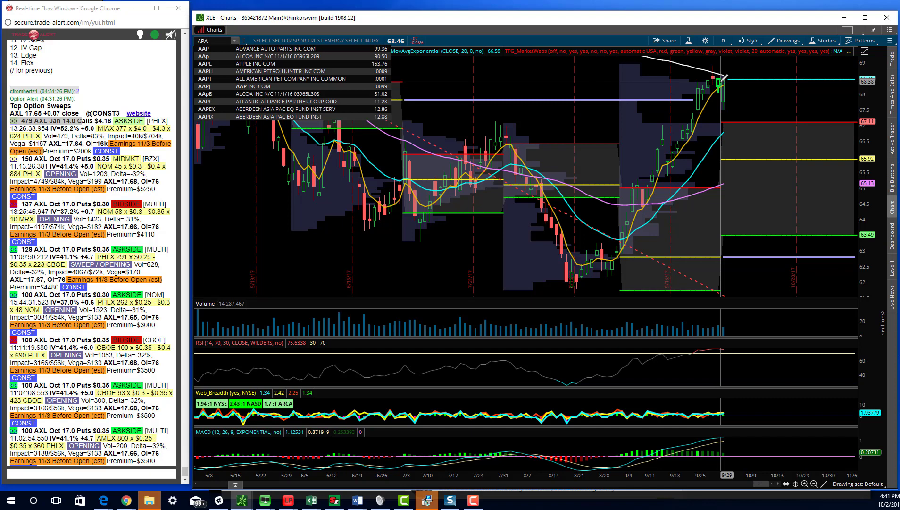
key("Return")
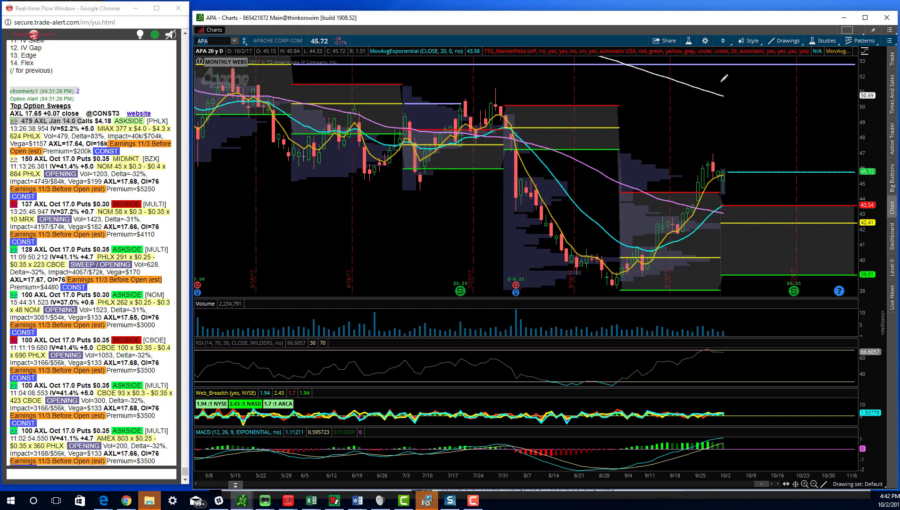
Load the /CL crude oil futures chart again, now at 50.56.
type("/CL")
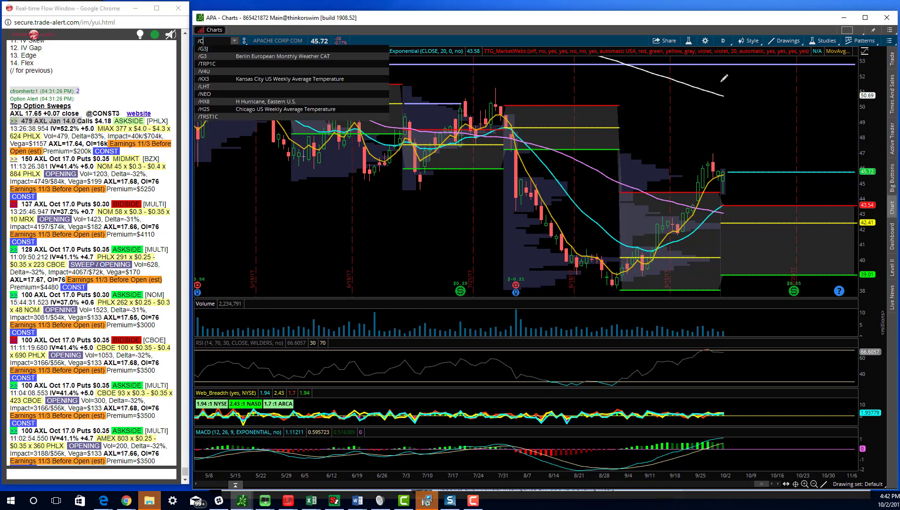
key("Return")
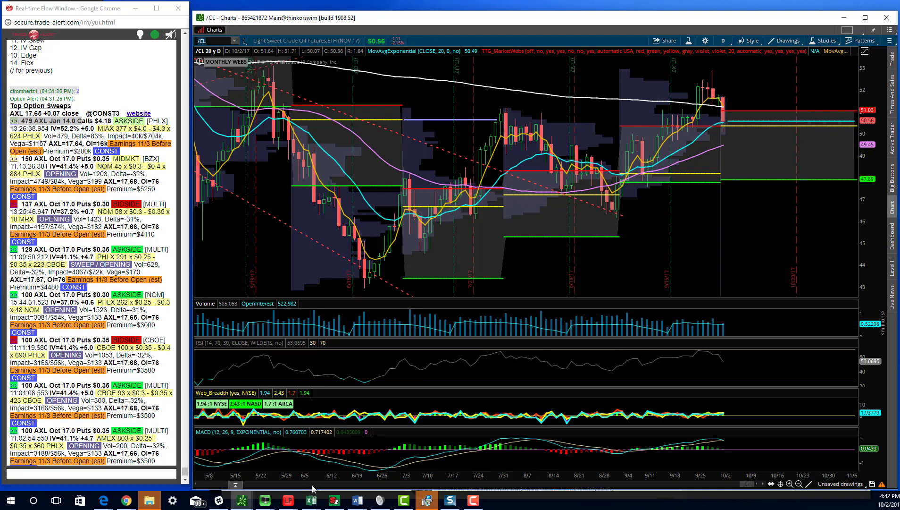
Bring Option Flow4 in front of the chart and put the caret on the 1085 TSEM line.
mouse_move(359, 506)
left_click(337, 467)
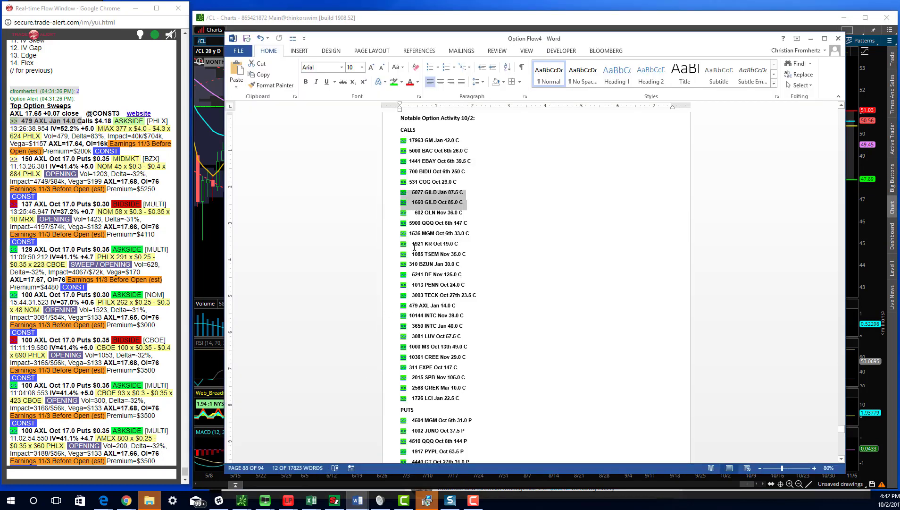
left_click(482, 249)
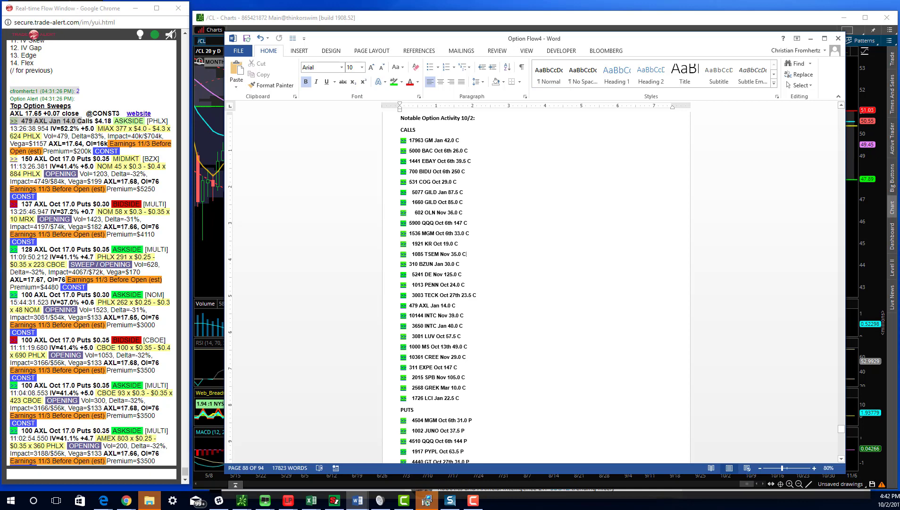
left_click(426, 501)
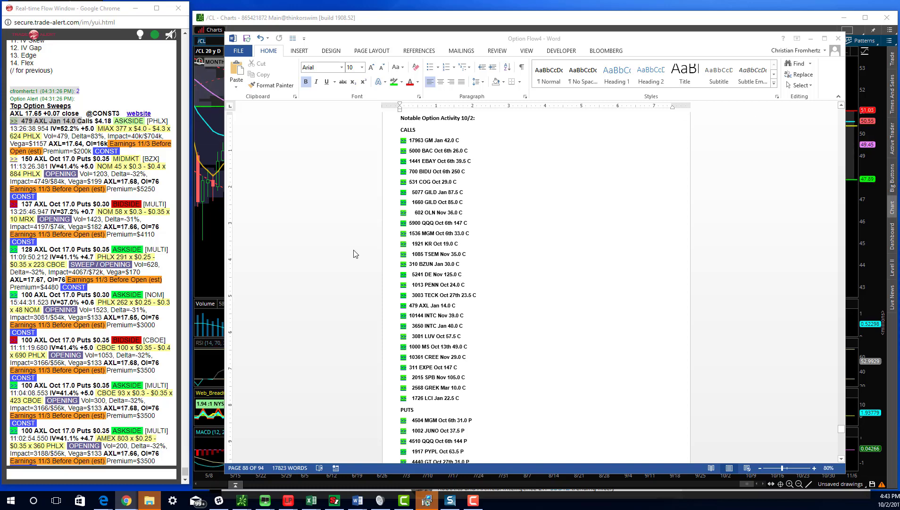
left_click(558, 265)
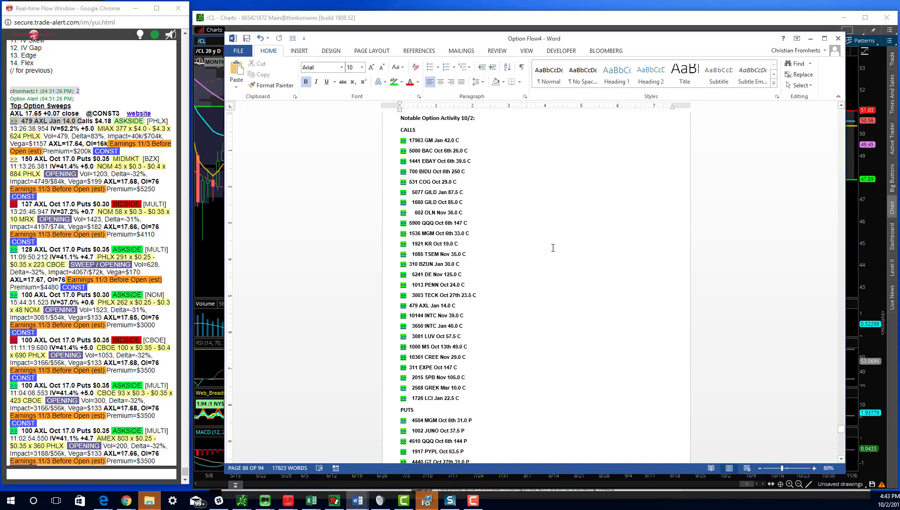
left_click(482, 255)
Highlight the QQQ Oct 6th 147 C, GILD, DE Nov 125.0 C, PENN and TECK call lines.
triple_click(486, 227)
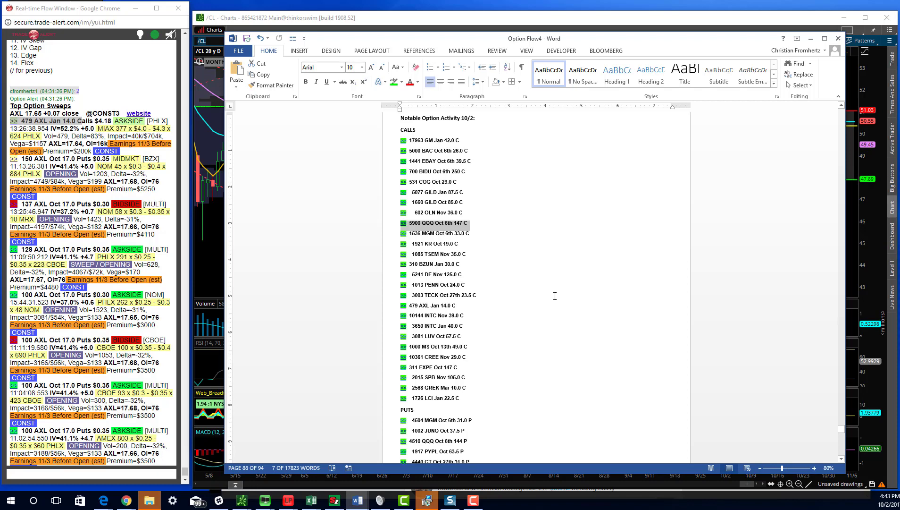
left_click_drag(479, 204, 403, 191)
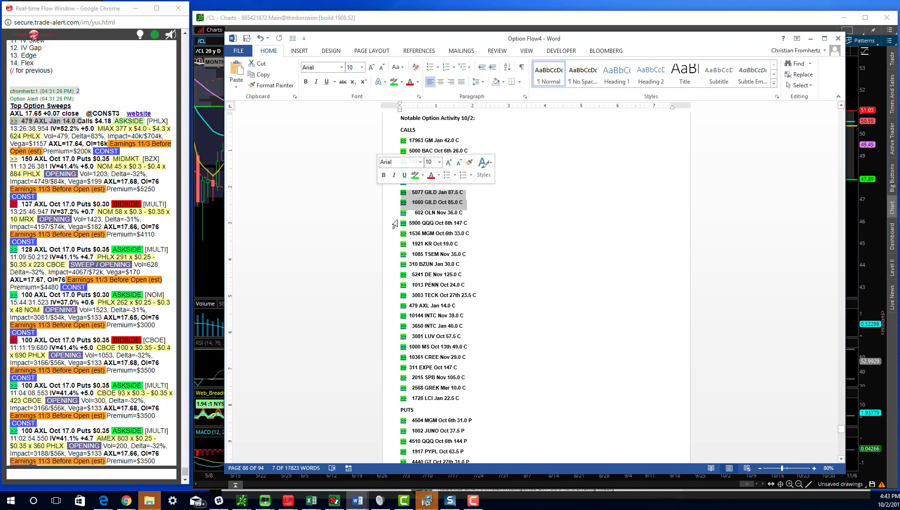
left_click_drag(460, 276, 402, 274)
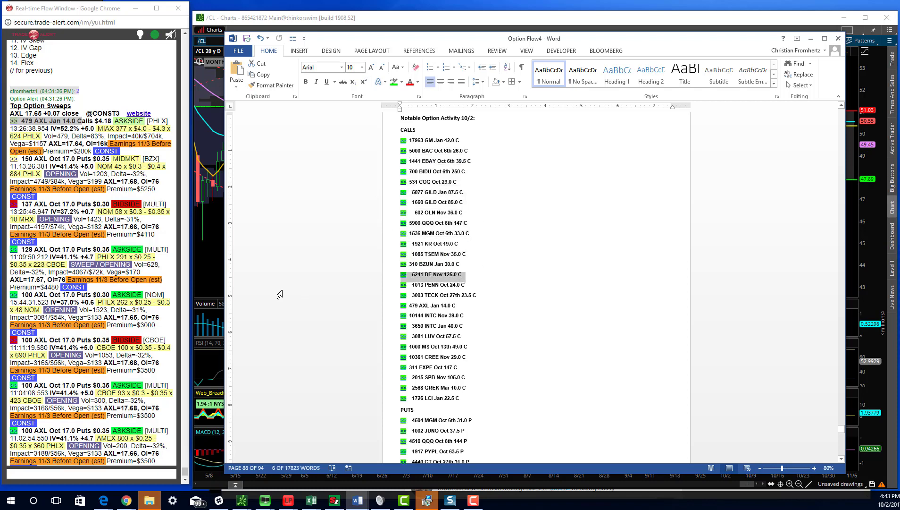
left_click_drag(482, 296, 367, 288)
left_click(419, 311)
left_click(265, 500)
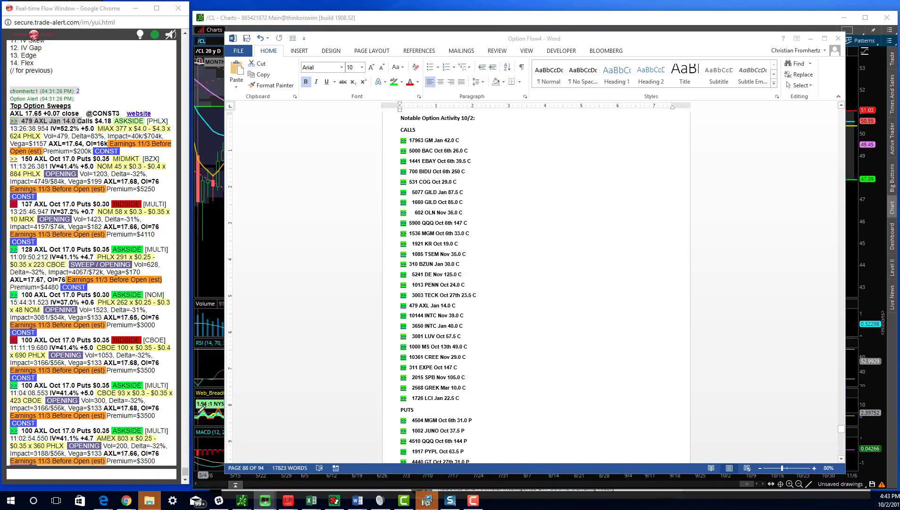
Run TECK Equity DES in the 3-BLOOMBERG window to show Teck Resources' description.
mouse_move(265, 501)
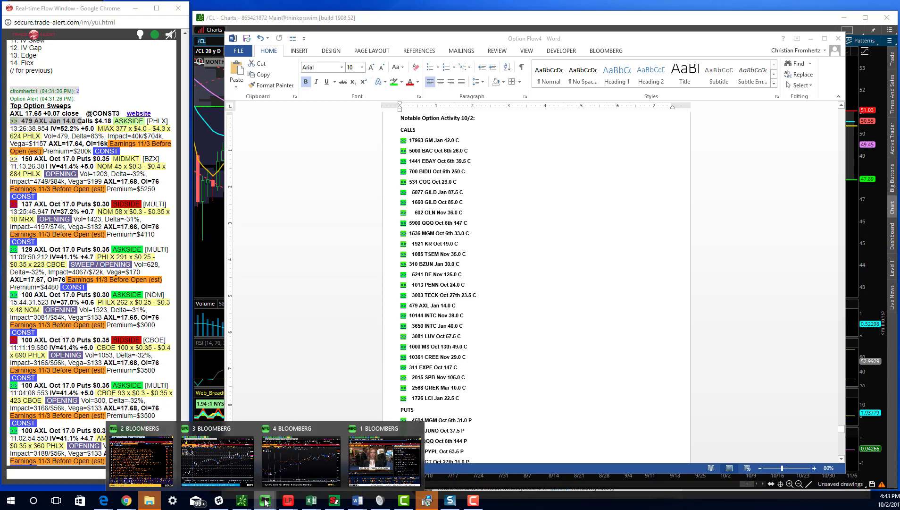
left_click(234, 453)
type("TECK")
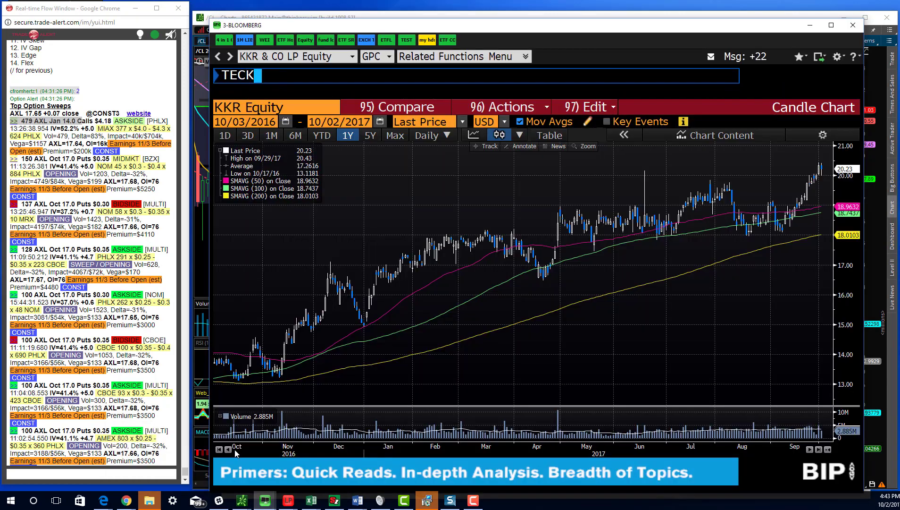
key("F8")
type("DES")
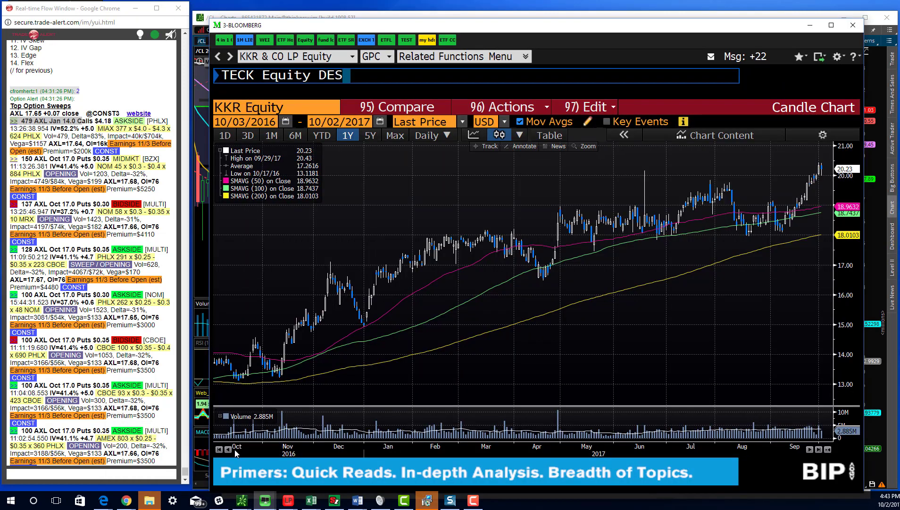
key("Return")
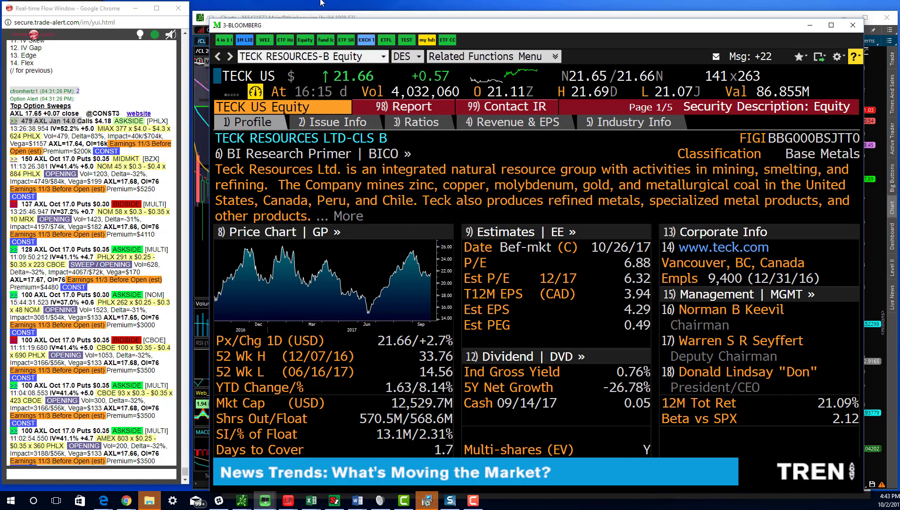
left_click_drag(340, 25, 326, 31)
Chart TECK at 21.66, framed on roughly late March through October.
left_click(282, 13)
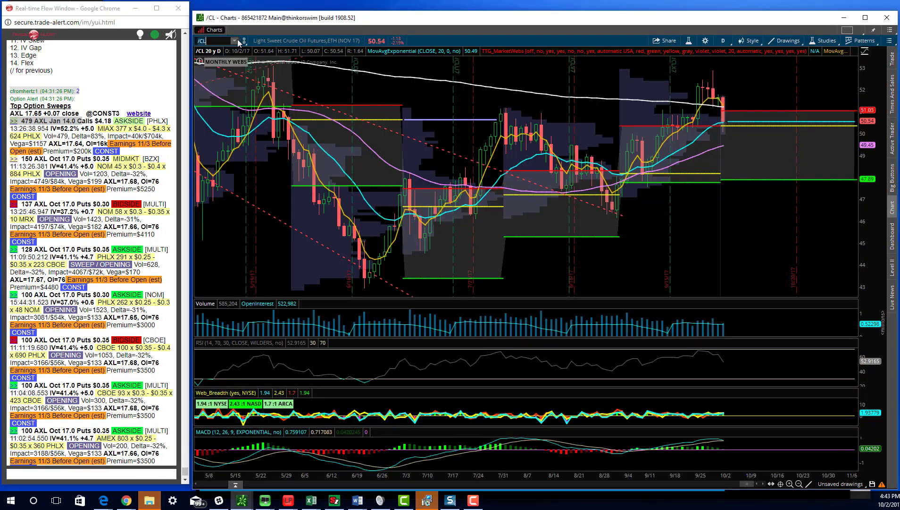
type("TECK")
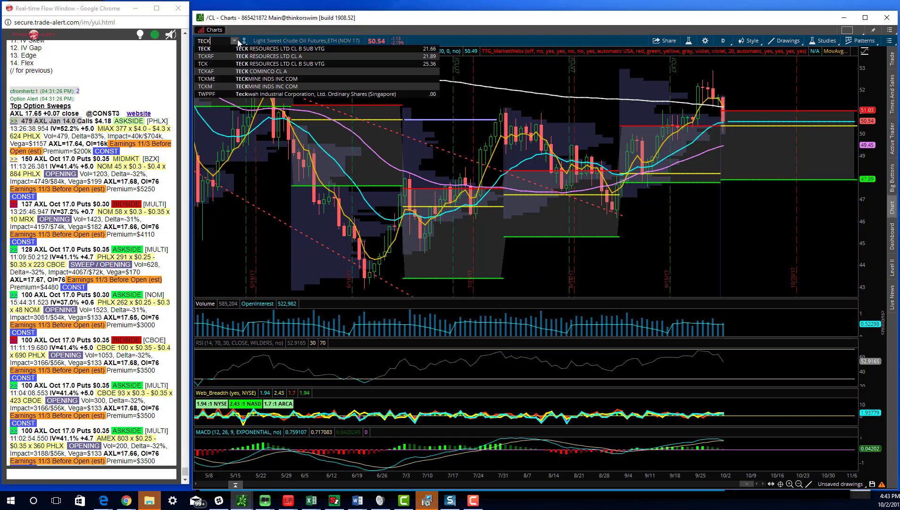
key("Return")
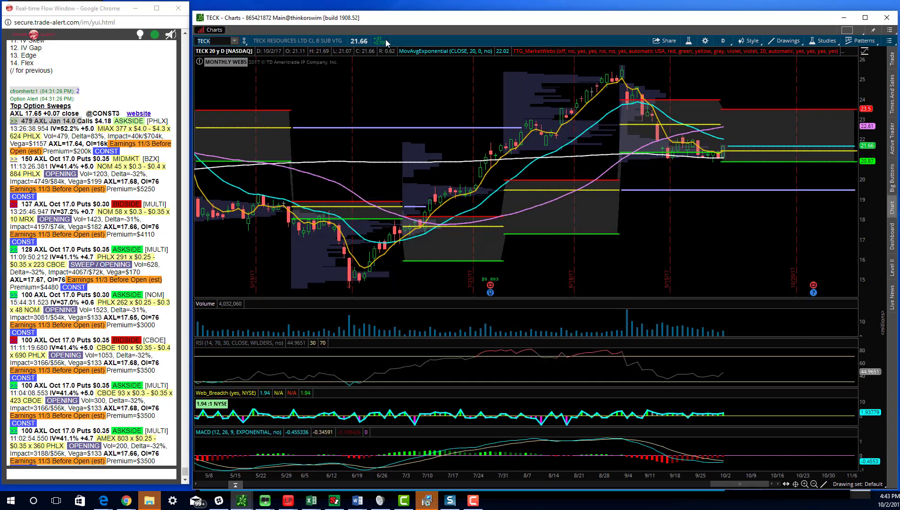
left_click(814, 483)
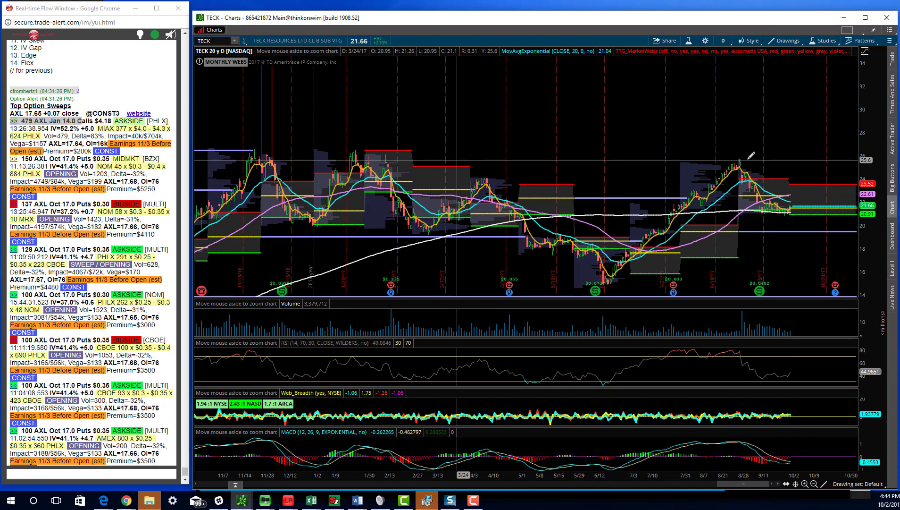
scroll(752, 155, "up", 3)
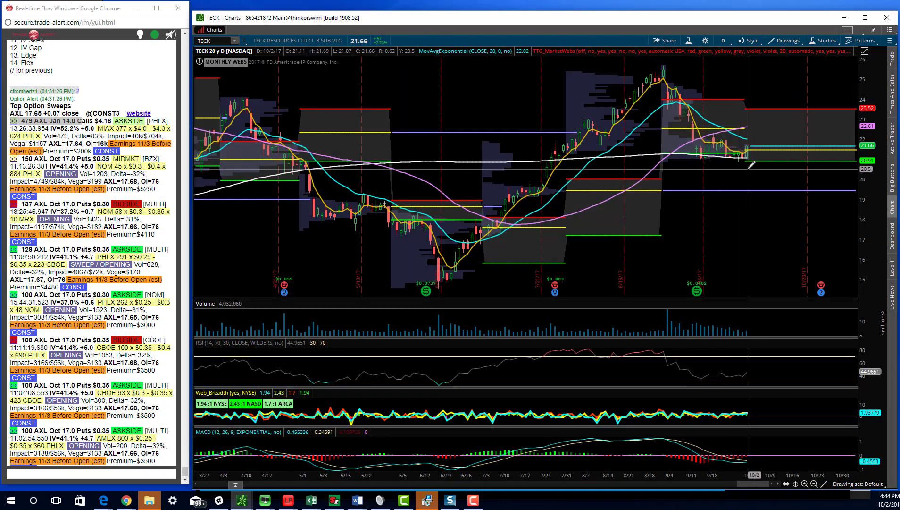
Switch the thinkorswim chart to Southwest Airlines (LUV).
left_click(222, 38)
type("LUV")
key("Return")
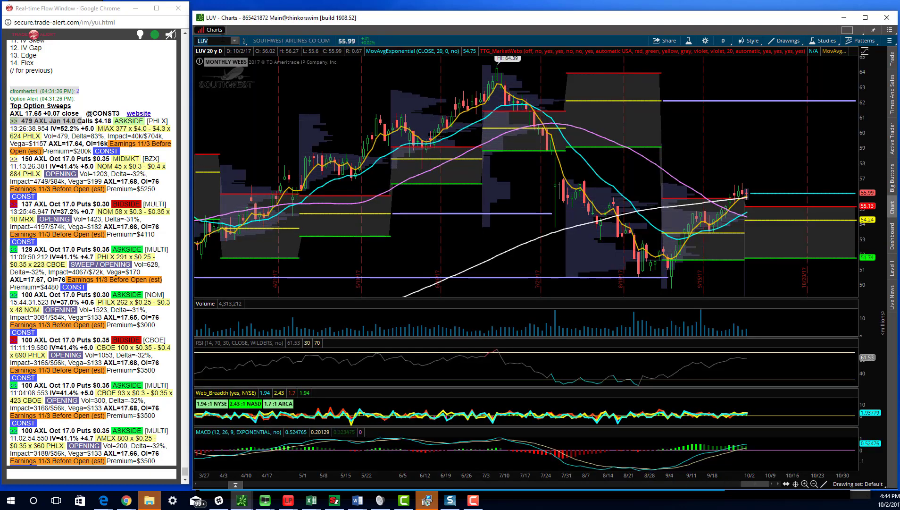
Request LUV's most active options (luv -1, then 2) and mark the 2597 LUV Oct 57.5 C alert.
left_click(62, 473)
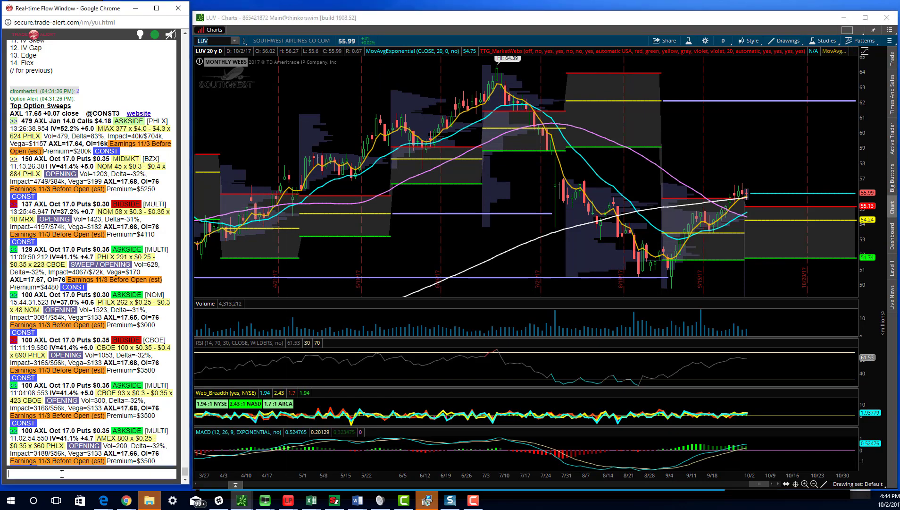
type("luv -1")
key("Return")
type("2")
key("Return")
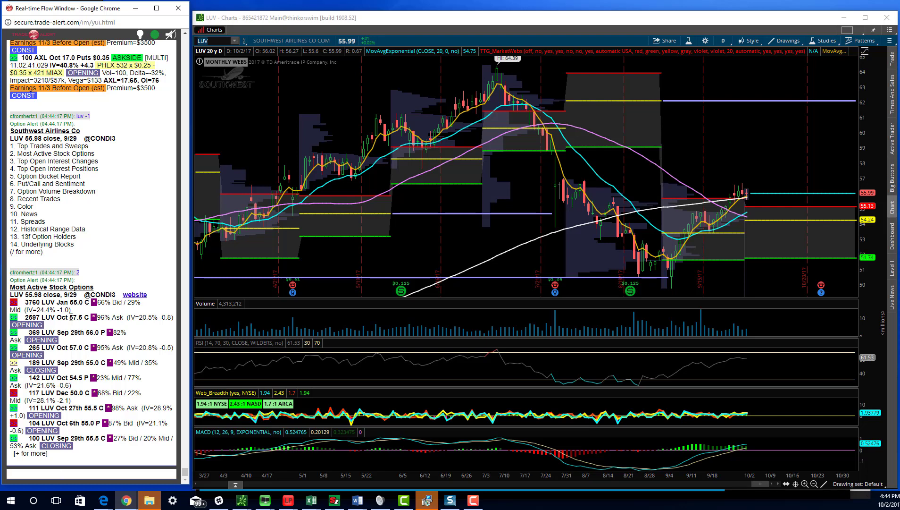
left_click_drag(28, 317, 112, 330)
Request LUV's top trades and sweeps (luv, -1) and mark the 3000 LUV Oct 57.5 Calls sweep.
left_click(89, 474)
type("luv")
key("Return")
type("-1")
key("Return")
scroll(47, 235, "up", 5)
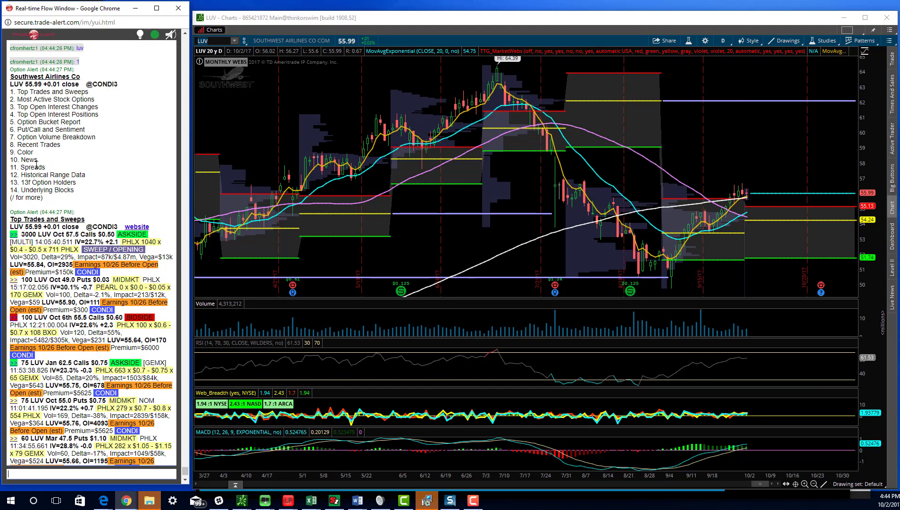
left_click_drag(10, 231, 110, 249)
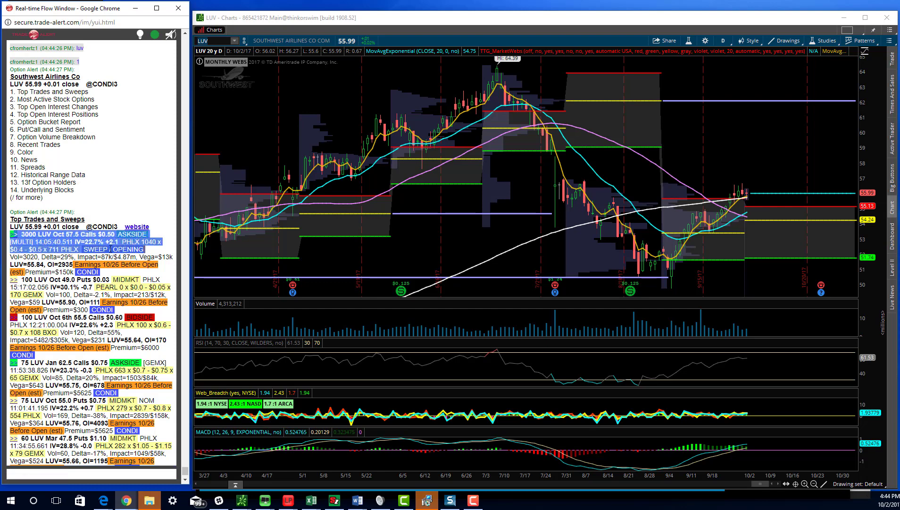
key("alt+Tab")
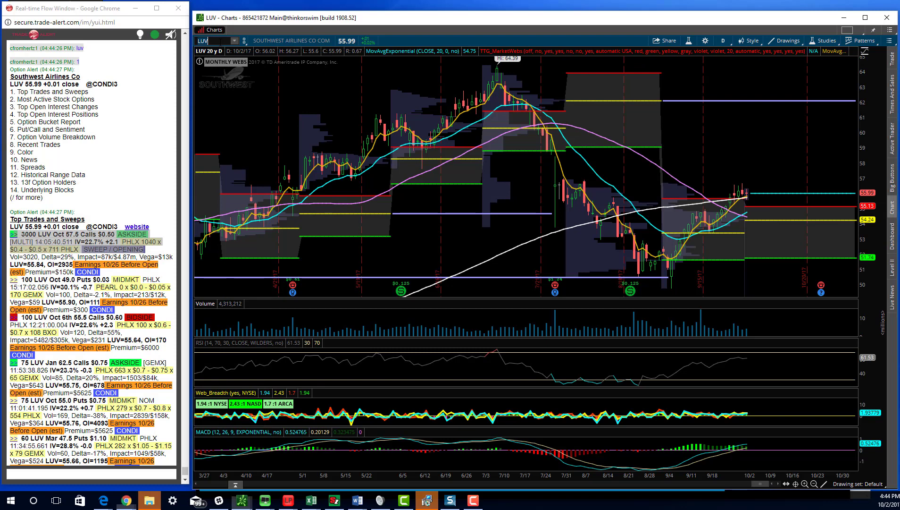
Chart CREE and zoom out to over a year.
type("CREE")
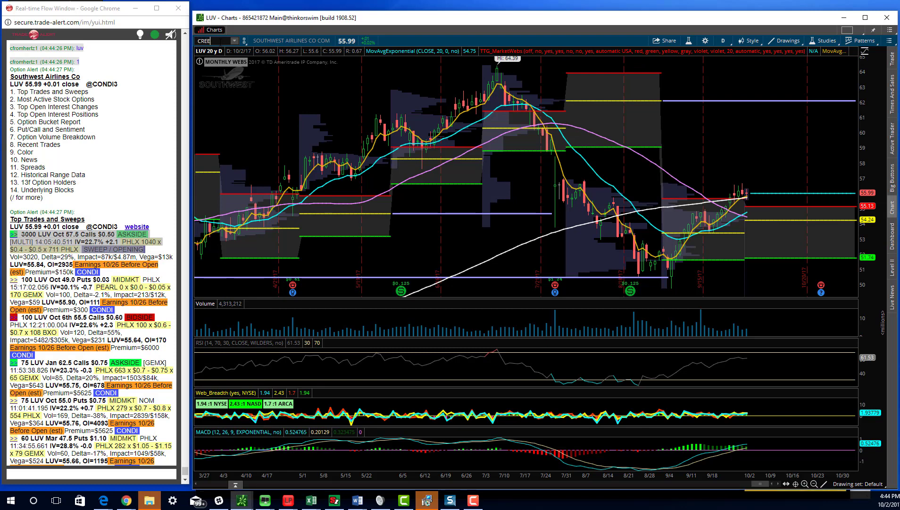
key("Return")
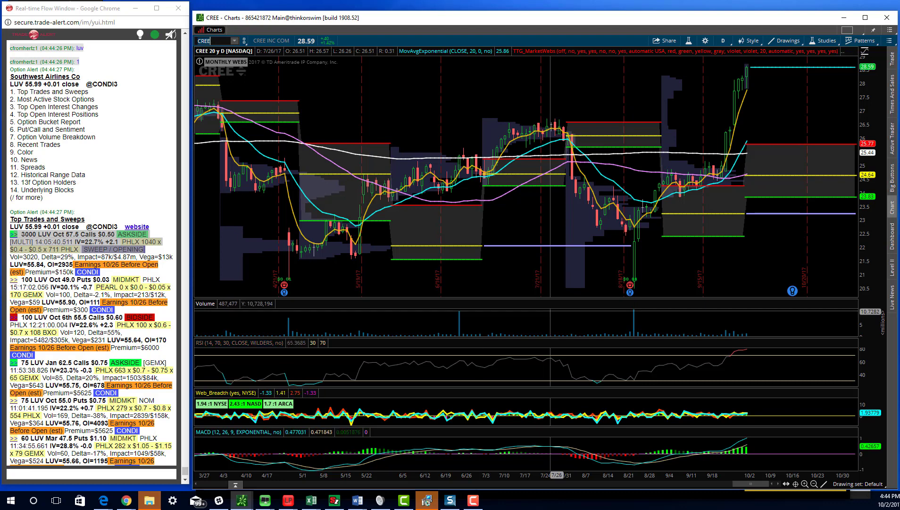
left_click(814, 485)
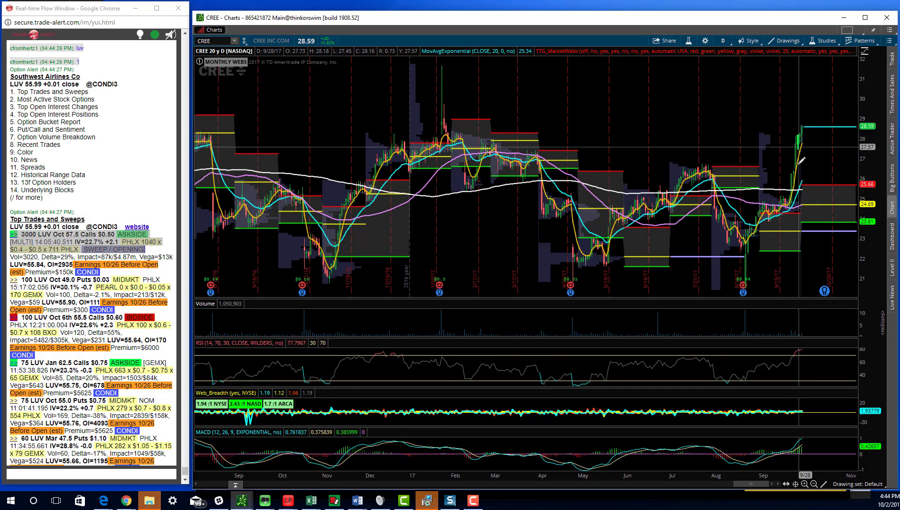
Request CREE's option alerts in the Trade-Alert feed.
left_click(47, 470)
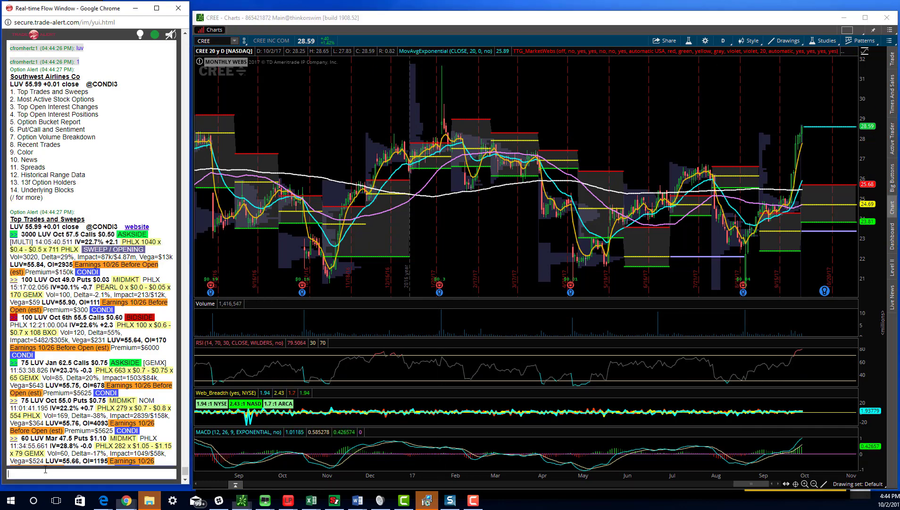
type("cree")
key("Return")
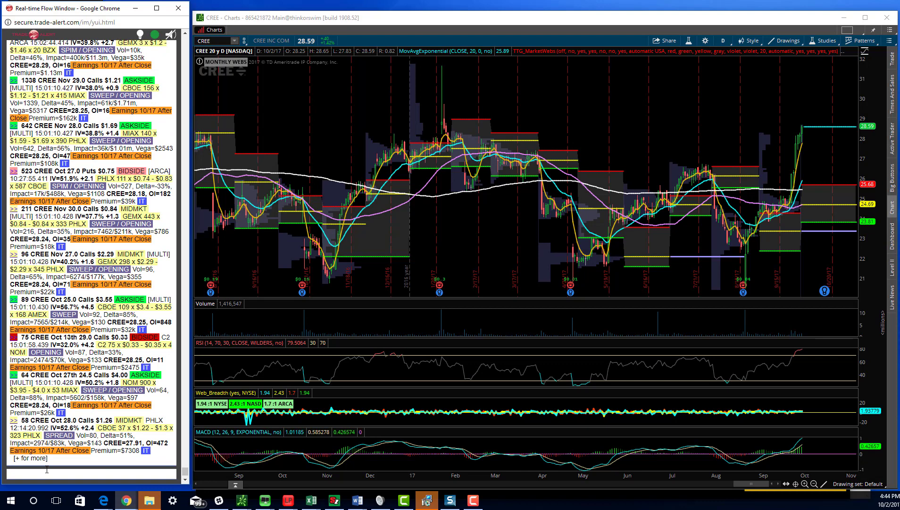
Set the chart to 20 D:5m and widen the bars on the time axis.
left_click(723, 42)
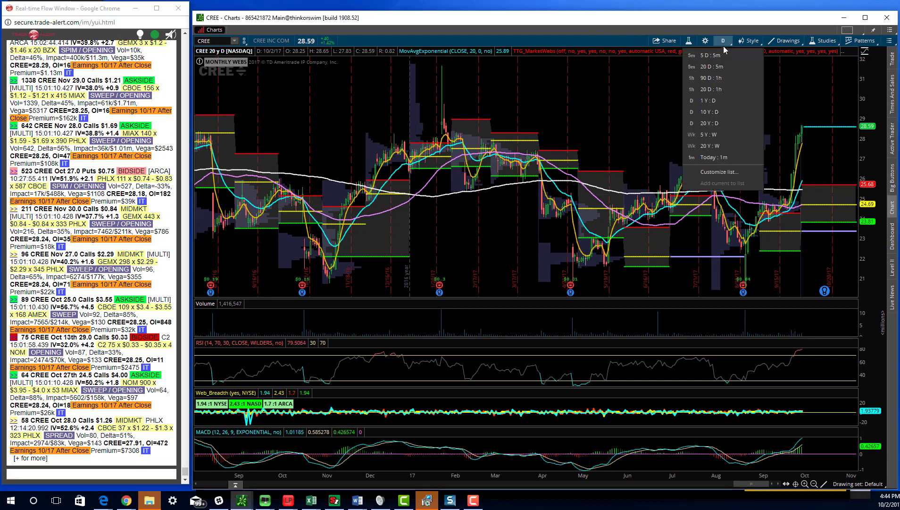
left_click(713, 66)
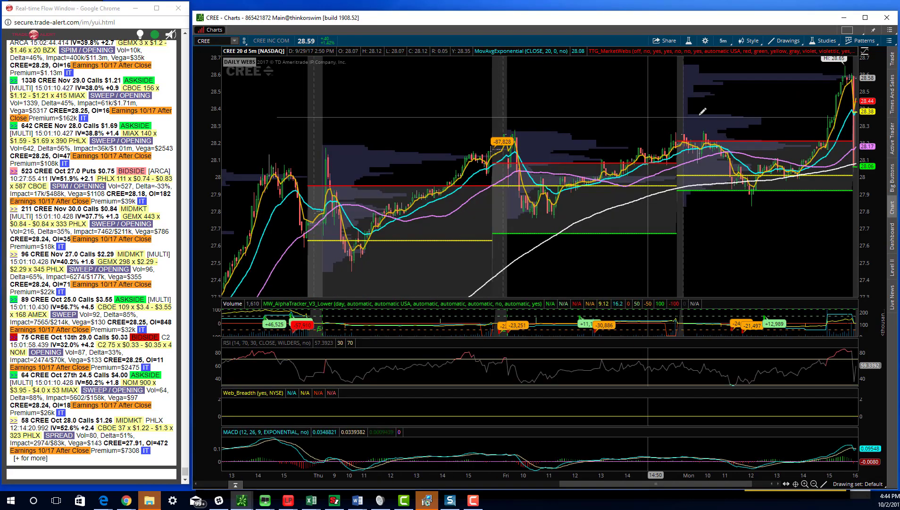
left_click_drag(713, 476, 809, 151)
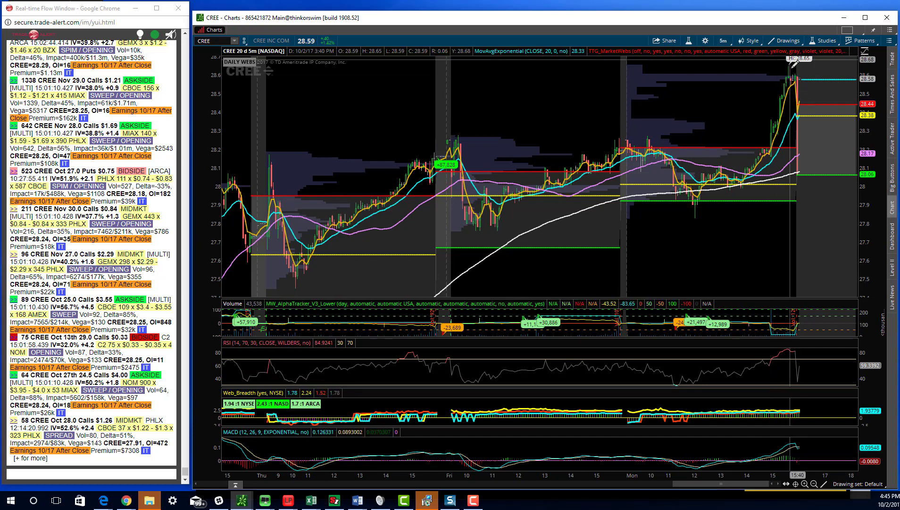
Mark the $1.21 and $1.30 prices on the CREE Nov 29.0 Calls lines, then glance at Option Flow4.
scroll(99, 214, "up", 3)
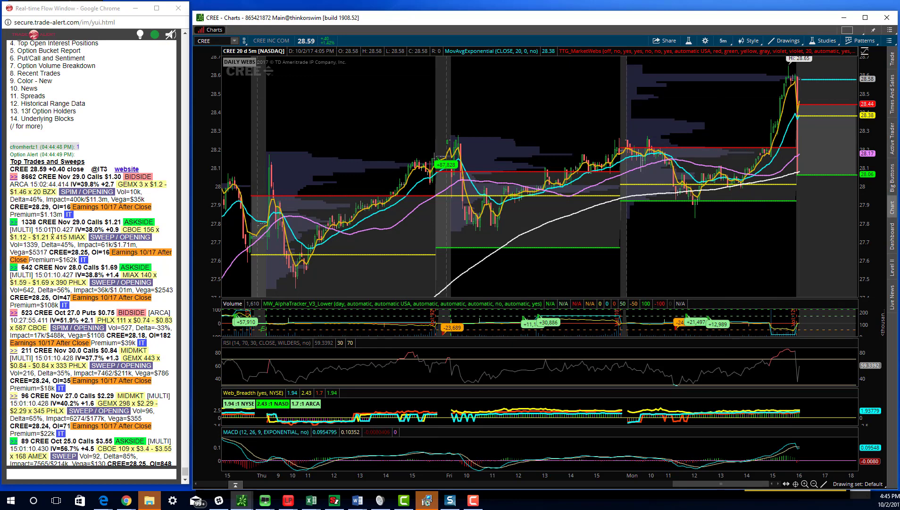
left_click_drag(105, 222, 128, 221)
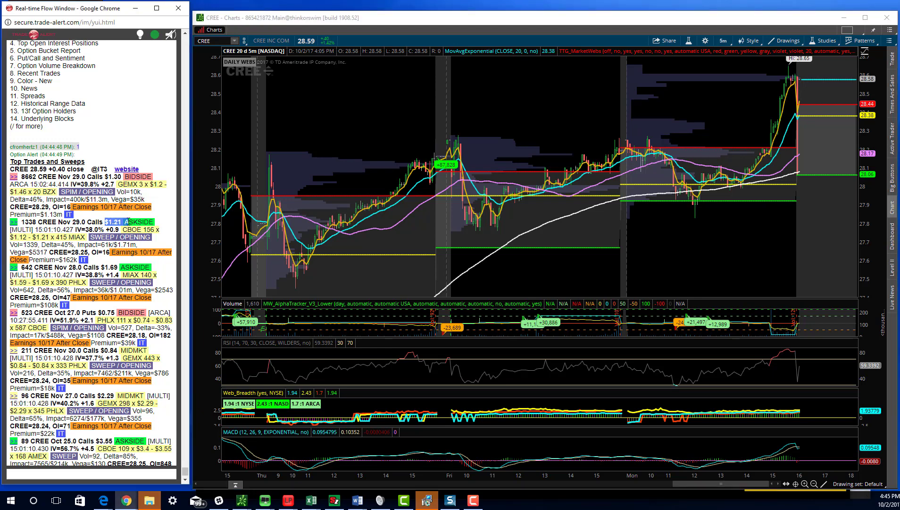
left_click_drag(103, 176, 140, 177)
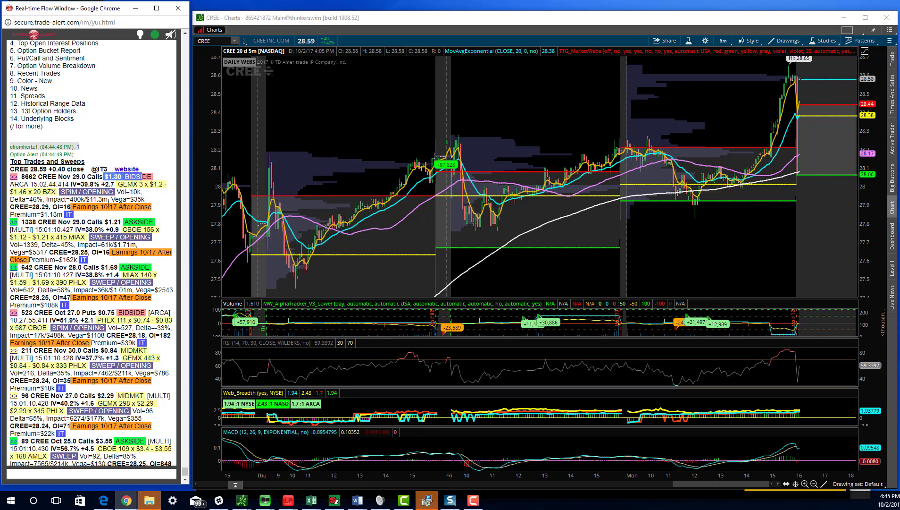
left_click(358, 500)
left_click(343, 460)
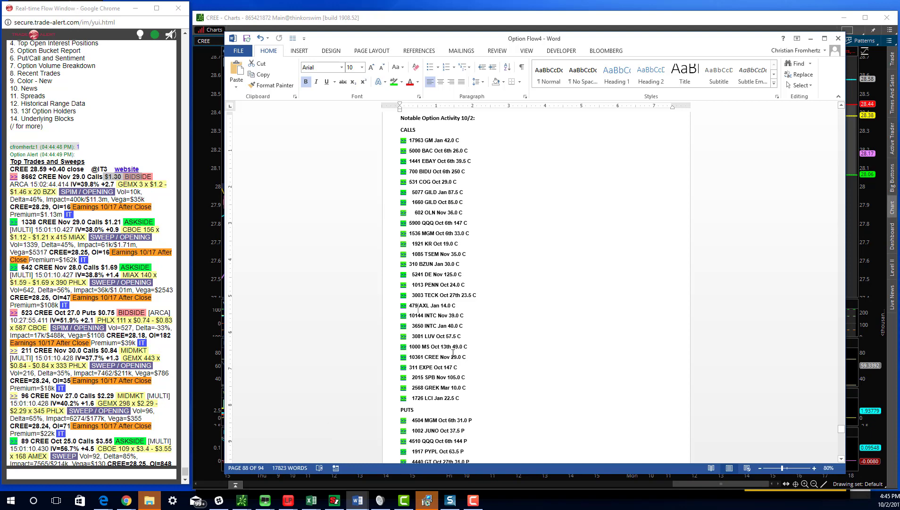
left_click(214, 33)
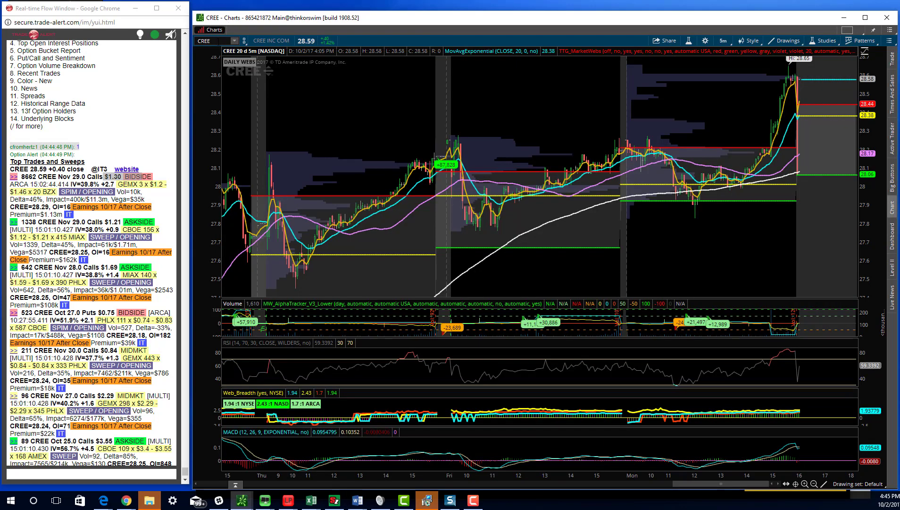
Chart BZUN at 20 Y : D, zoomed into mid-July through early November 2017.
type("BU")
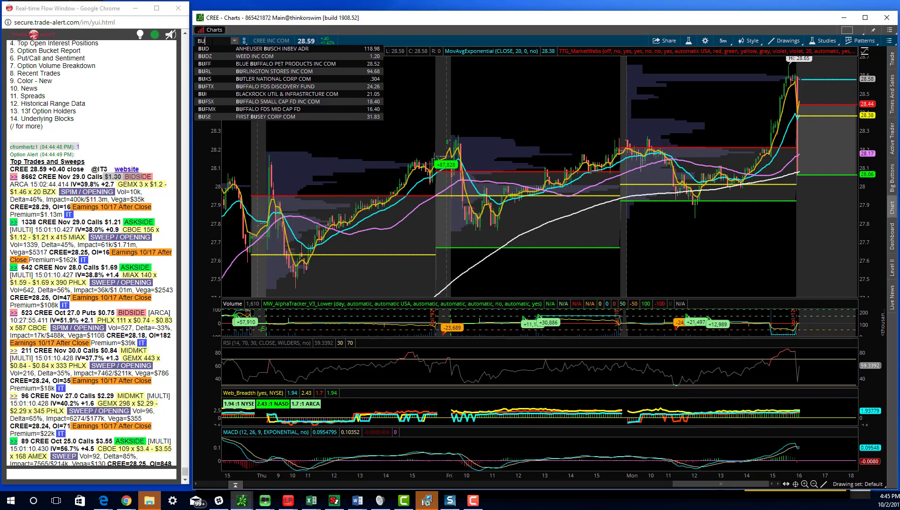
key("BackSpace")
type("ZUN")
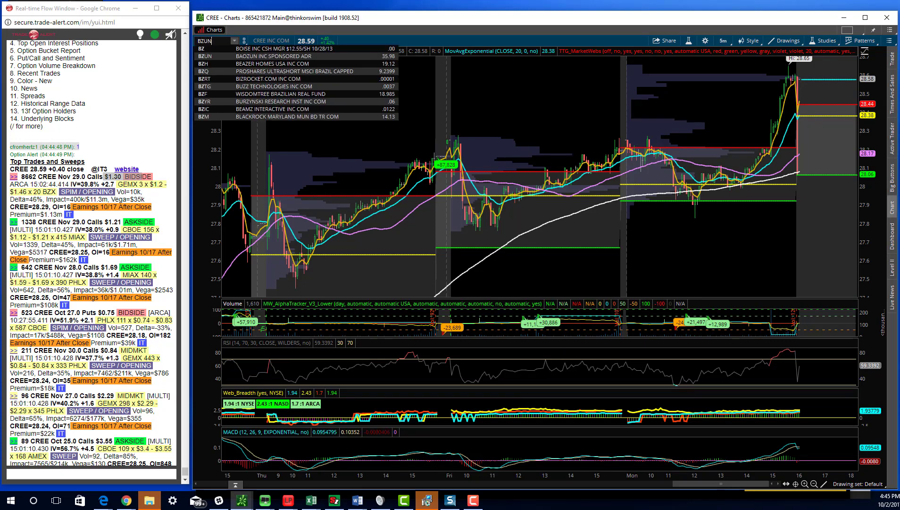
key("Return")
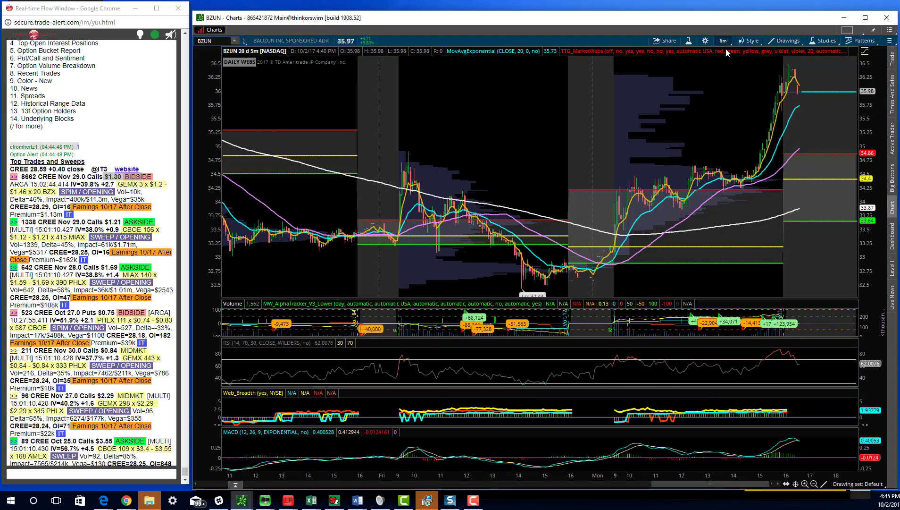
left_click(725, 44)
left_click(720, 122)
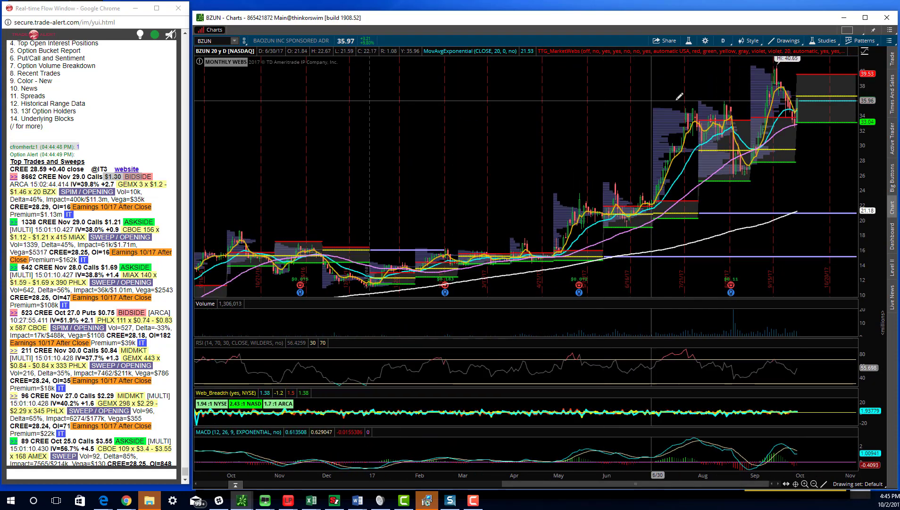
left_click_drag(680, 101, 797, 122)
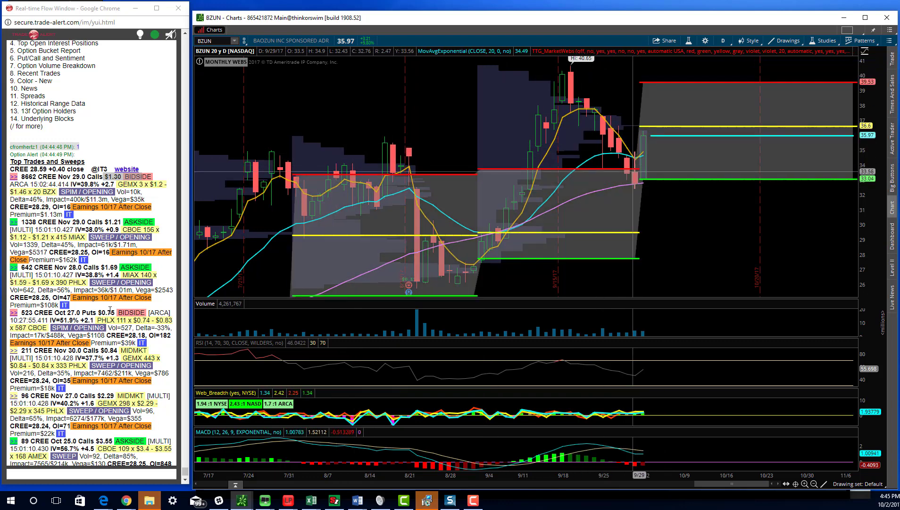
List BZUN's top option sweeps and mark the two BZUN Jan 30.0 call sweeps.
left_click(31, 476)
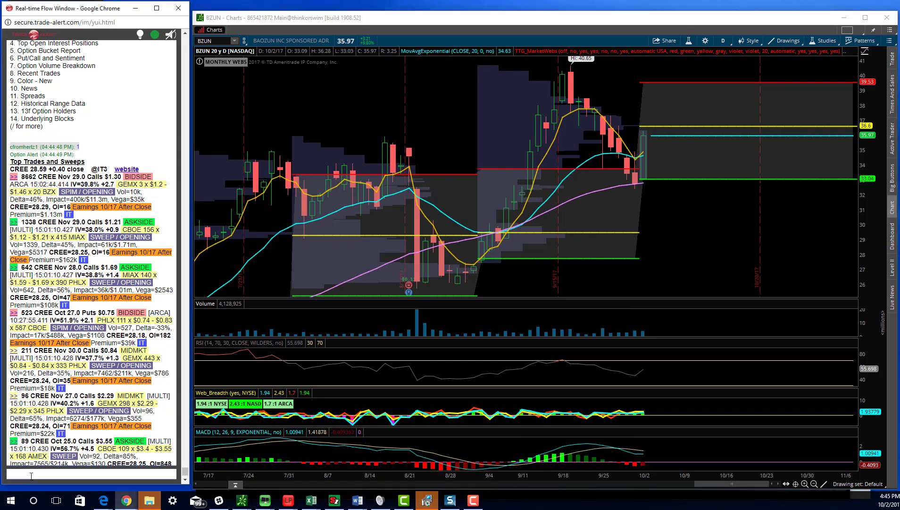
type("bzun")
key("Return")
type("1")
key("Return")
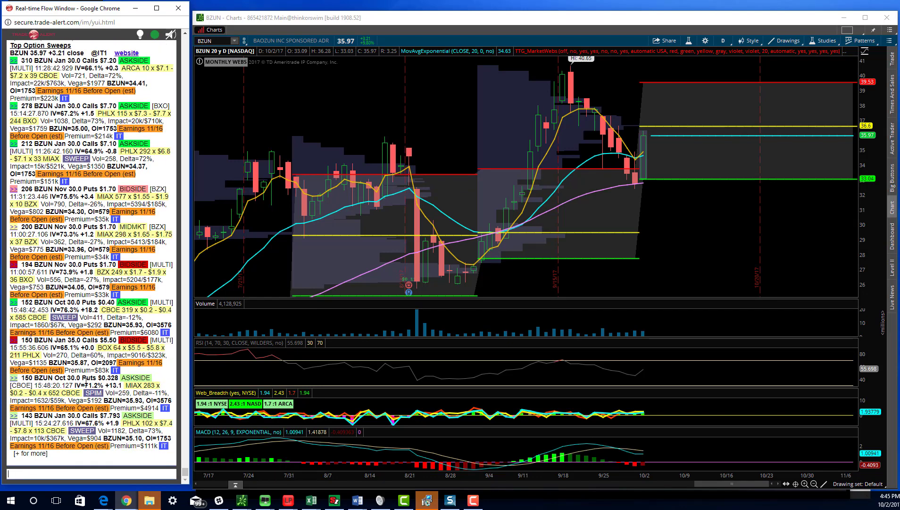
scroll(98, 150, "up", 3)
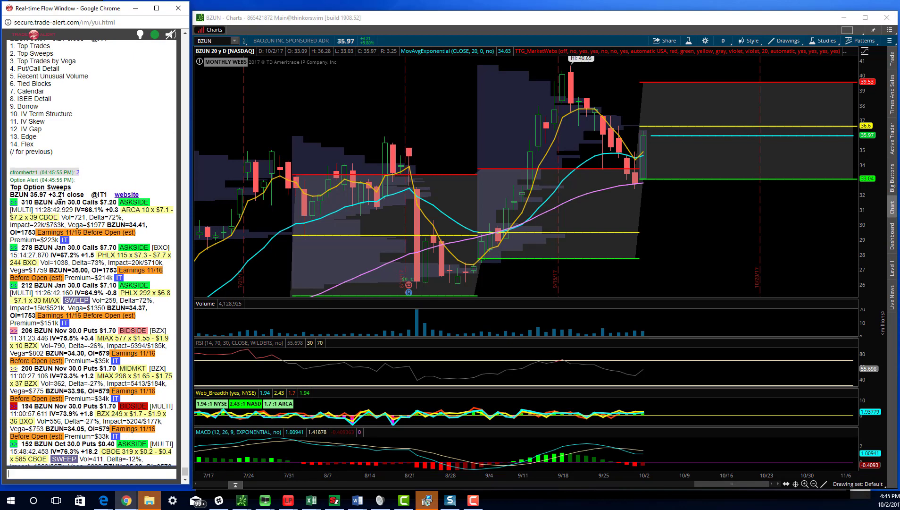
left_click_drag(25, 202, 149, 202)
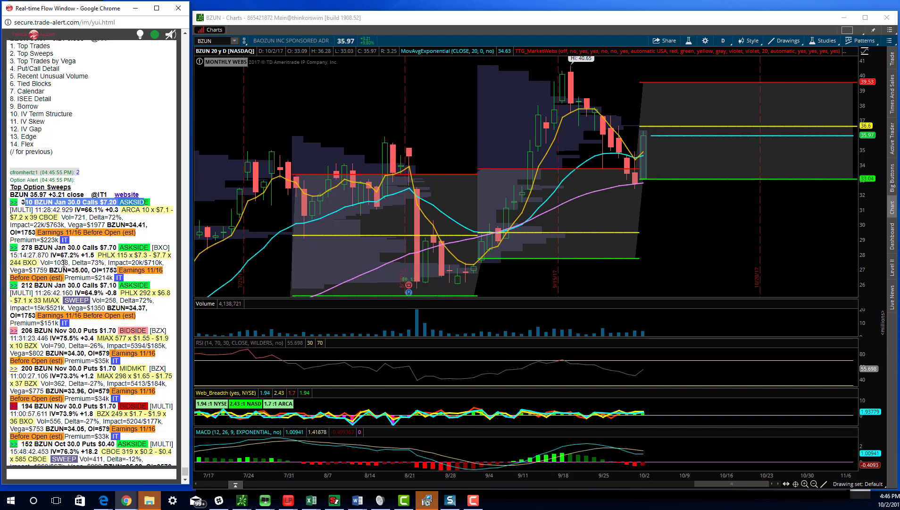
left_click_drag(25, 247, 121, 255)
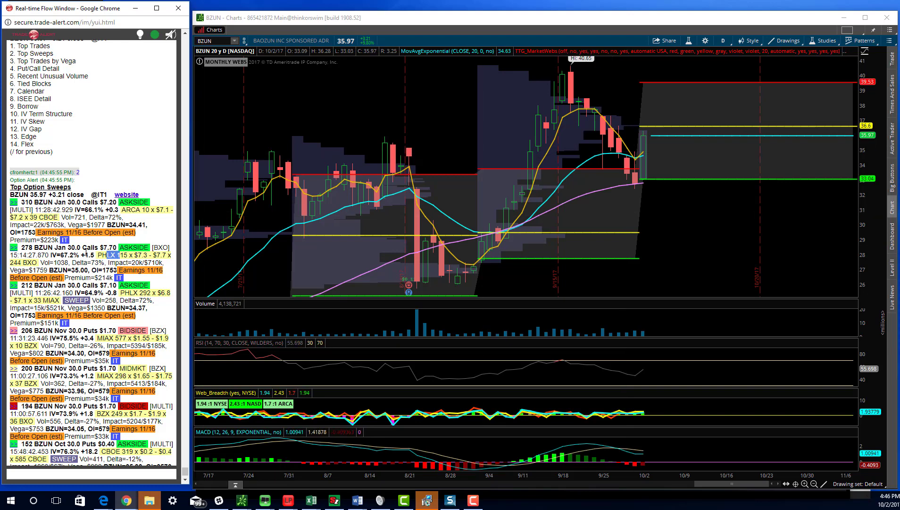
left_click_drag(87, 248, 148, 255)
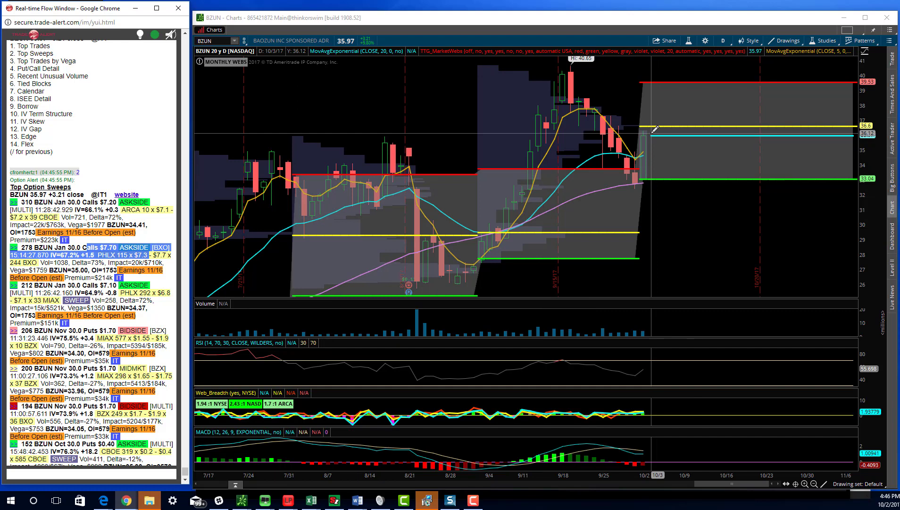
Select the 3650 INTC Jan 40.0 C line in Option Flow4 notes, then return to the chart.
left_click(242, 500)
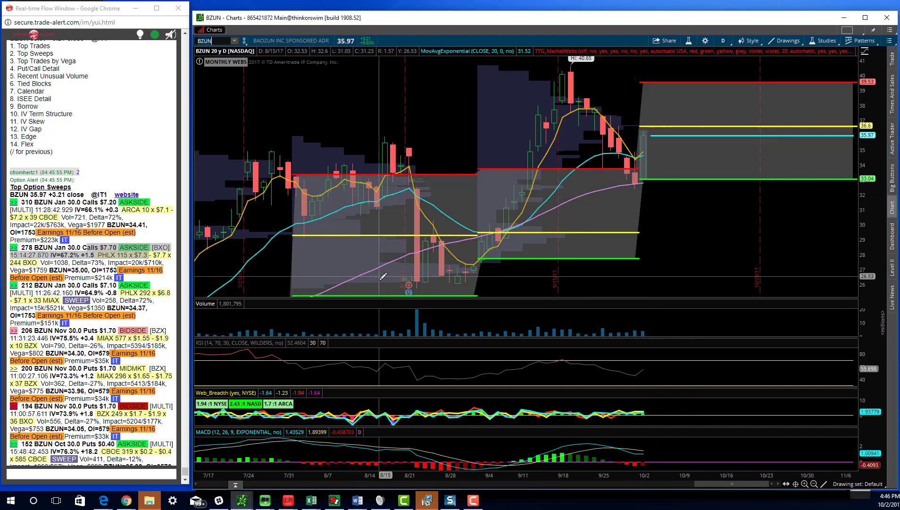
mouse_move(358, 501)
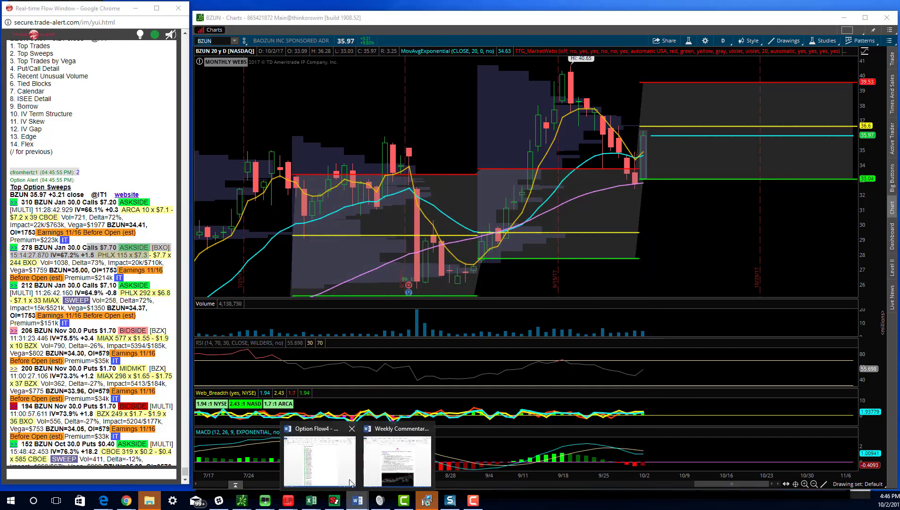
left_click(340, 465)
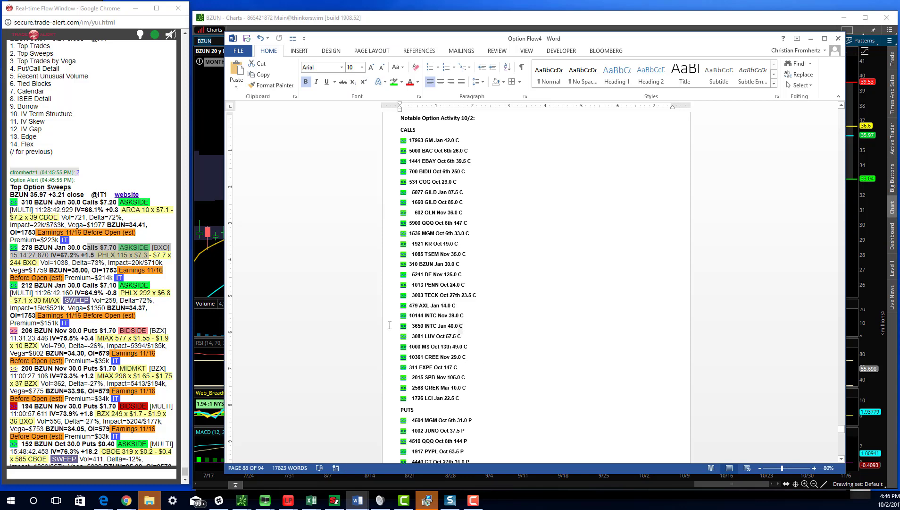
left_click(382, 328)
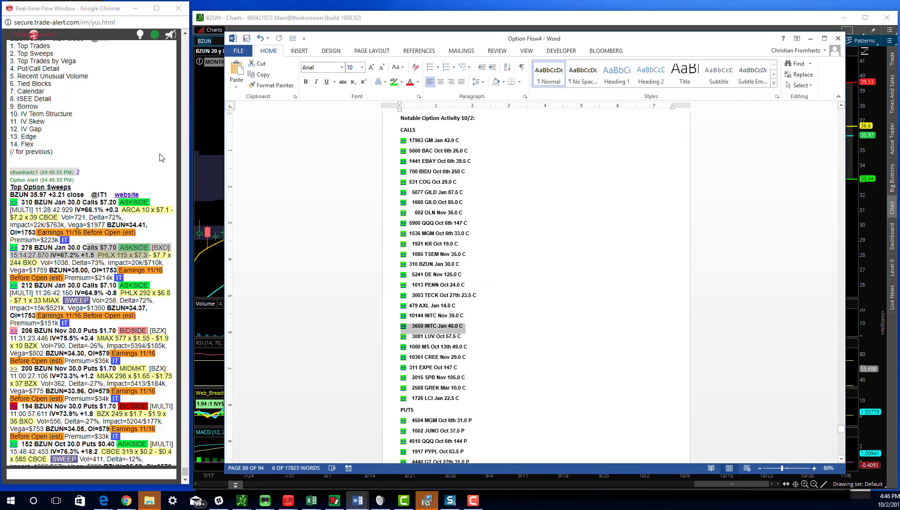
left_click(207, 41)
Chart INTC and zoom out three times to show 2012–2017.
type("INTC")
key("Return")
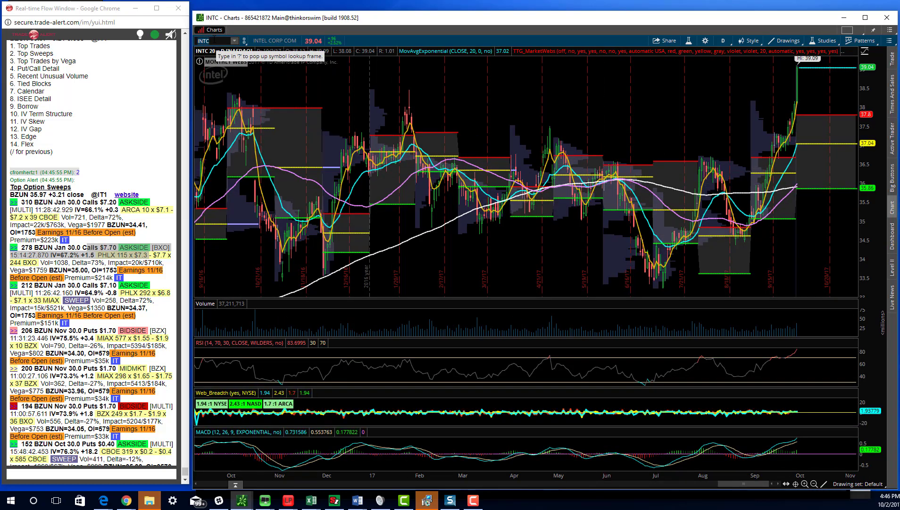
left_click(815, 484)
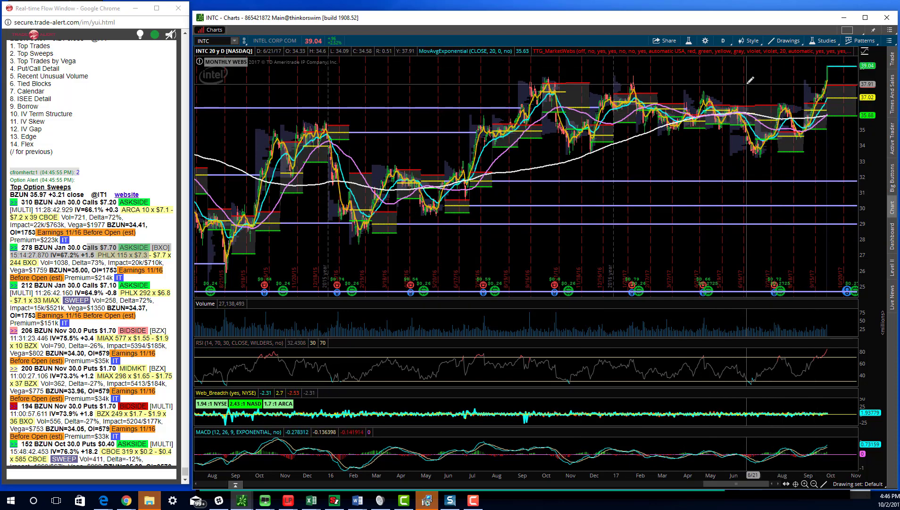
left_click(815, 484)
left_click(816, 484)
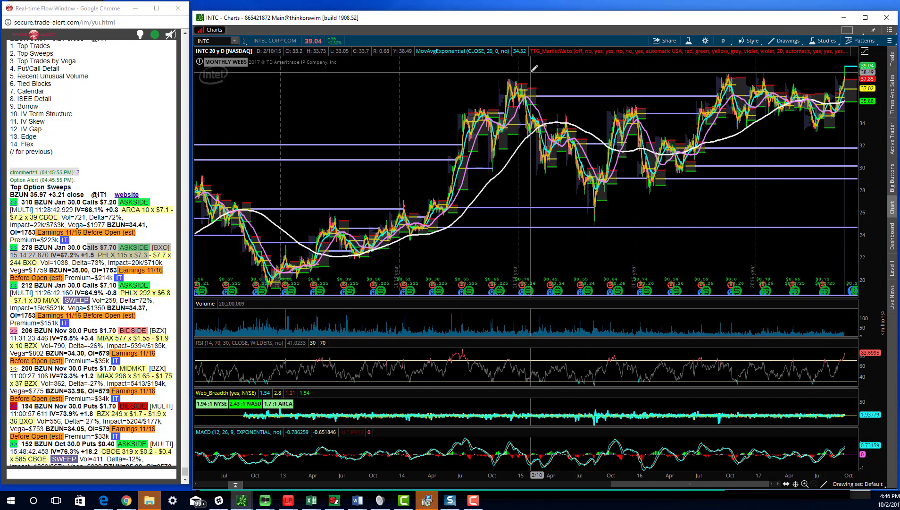
Bring Option Flow4 forward, showing the list from 311 EXPE and 1726 LCI through the puts ending at 5026 CBI Apr18 10.0 P.
mouse_move(358, 501)
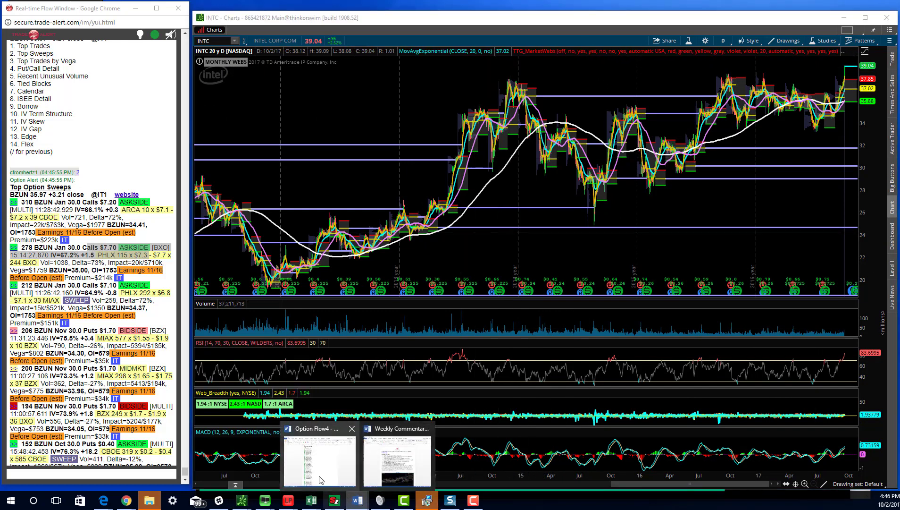
left_click(320, 480)
left_click(508, 370)
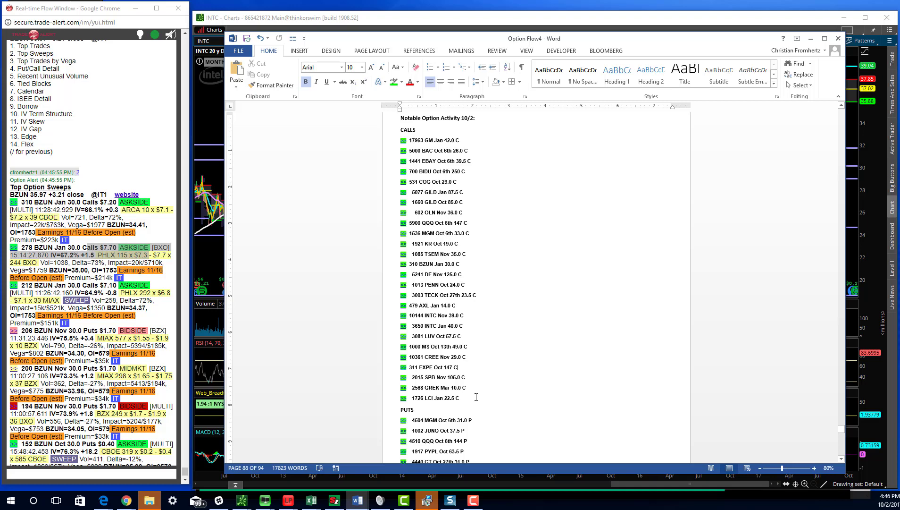
left_click(482, 396)
scroll(497, 417, "down", 2)
scroll(498, 417, "up", 1)
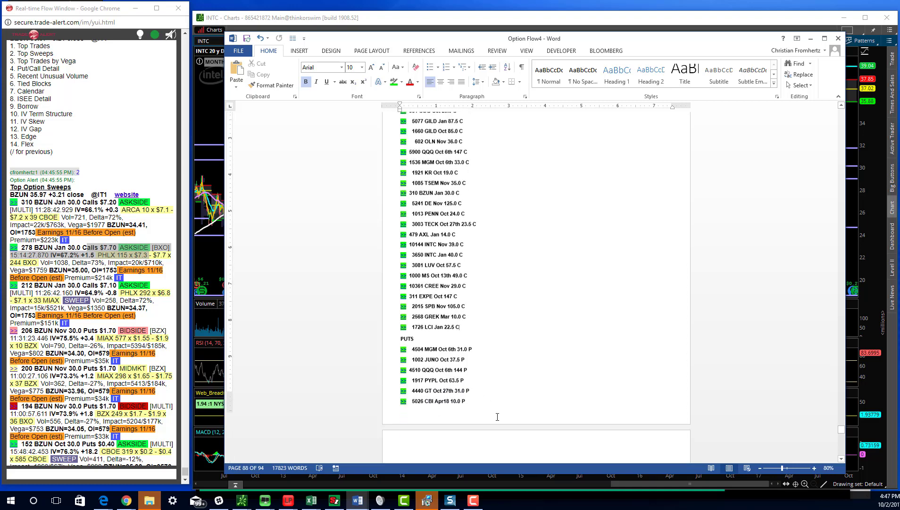
scroll(497, 416, "up", 1)
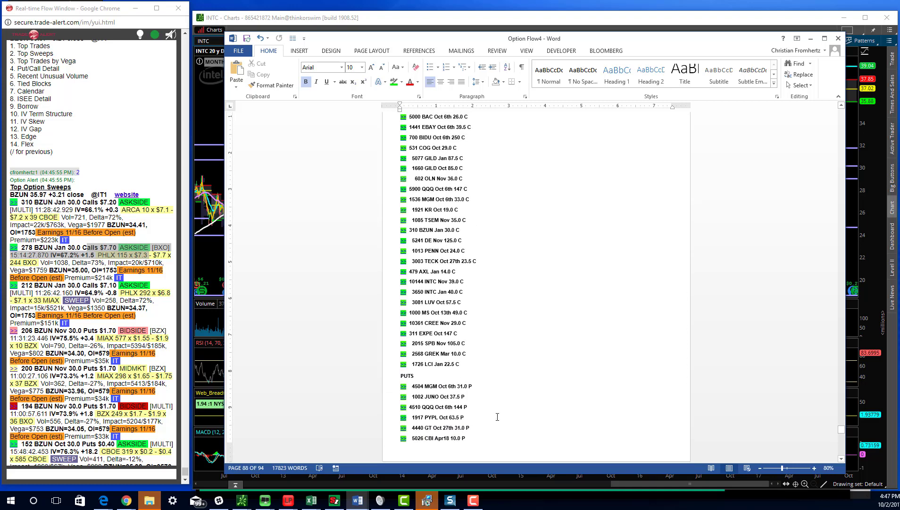